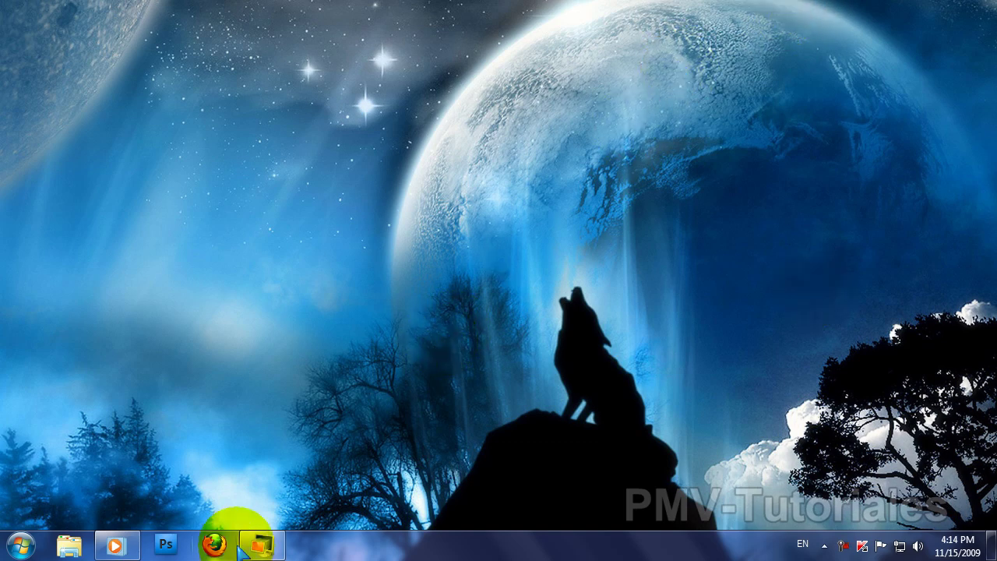
# Switch to the Windows XP Mode virtual machine and open the host computer's shared C drive from Mi PC.
pyautogui.click(261, 549)
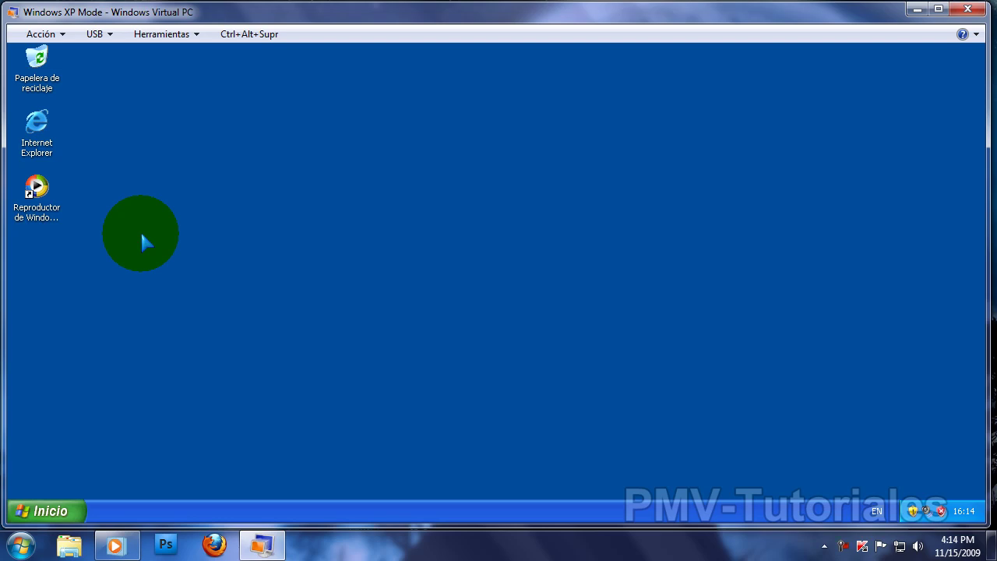
pyautogui.click(53, 511)
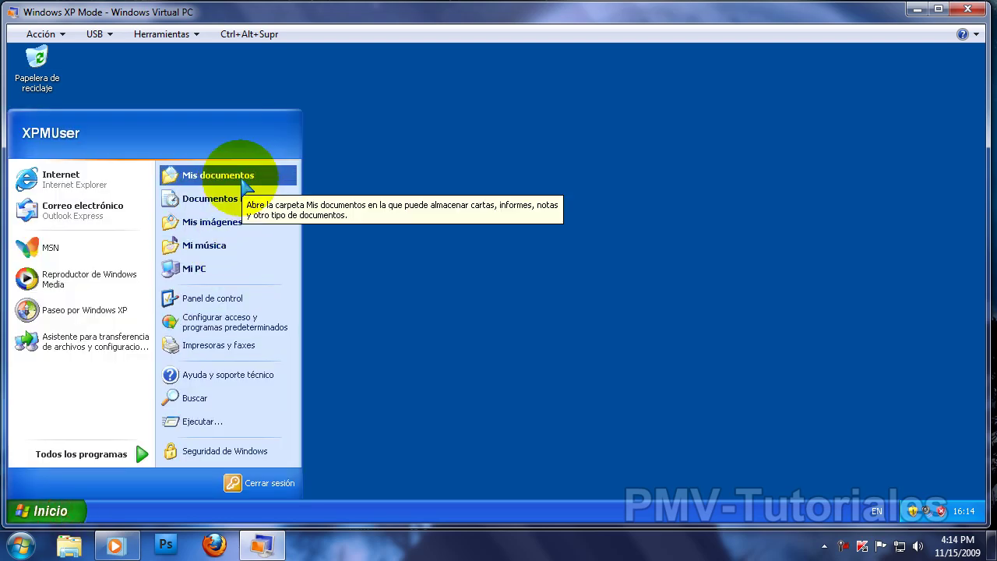
pyautogui.click(231, 269)
pyautogui.scroll(-2, 477, 399)
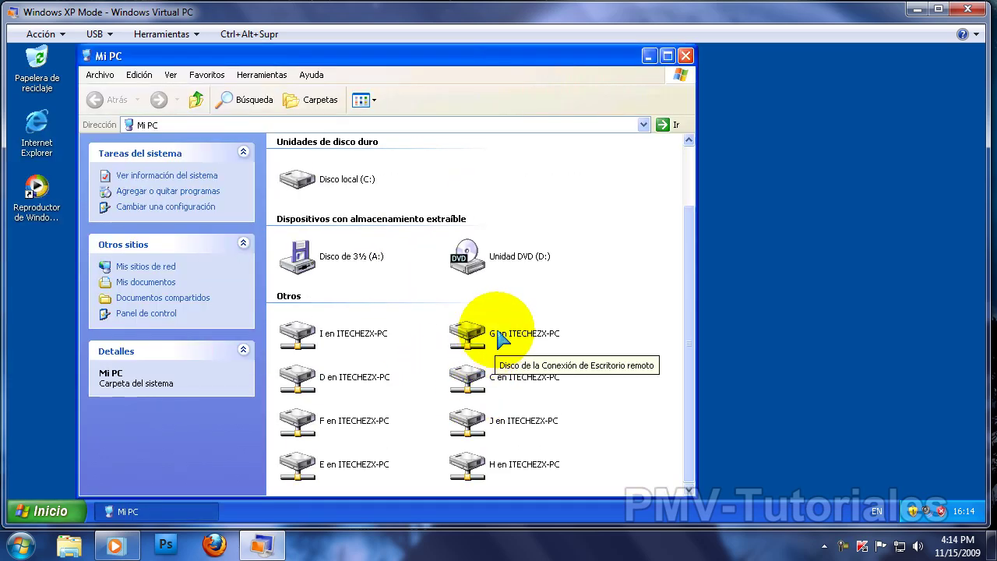
pyautogui.click(506, 333)
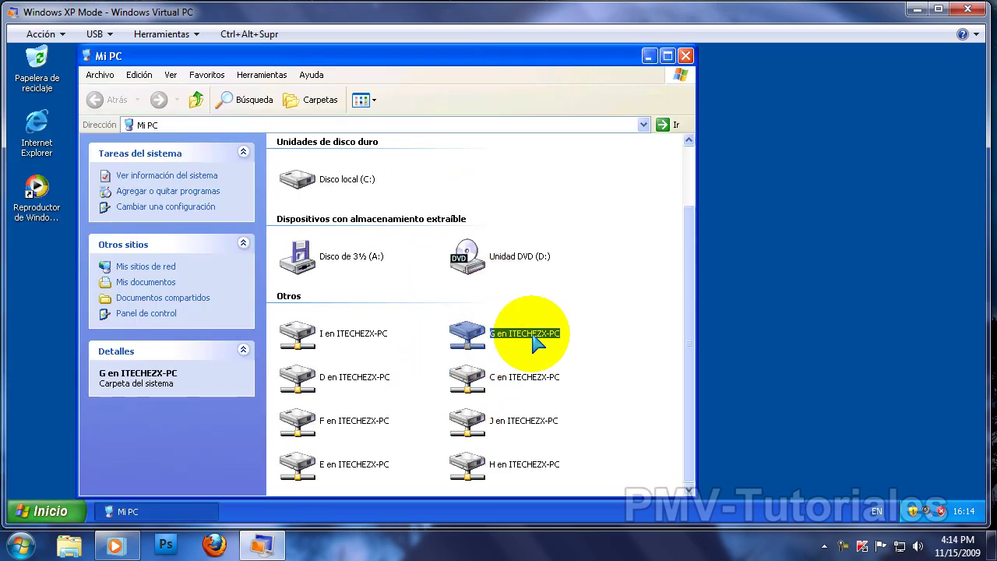
pyautogui.click(497, 379)
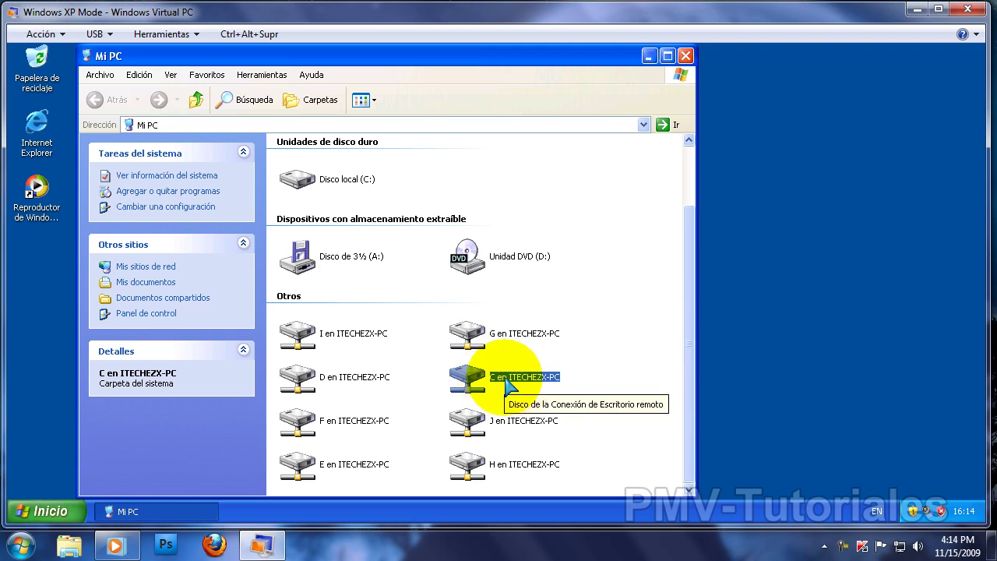
pyautogui.doubleClick(499, 380)
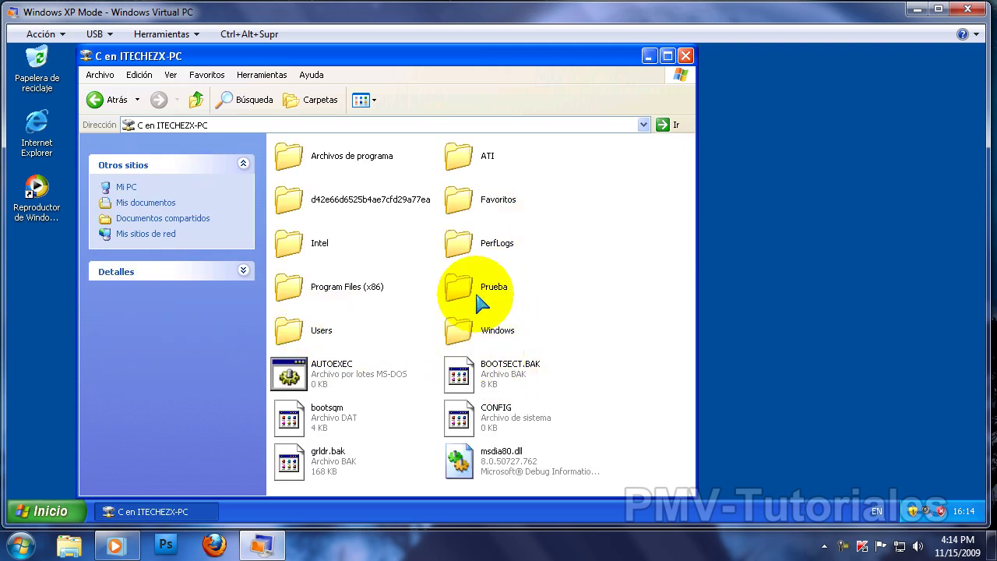
# Open the MSOffice folder inside off97 on the host user's desktop, under Users.
pyautogui.doubleClick(292, 329)
pyautogui.doubleClick(459, 158)
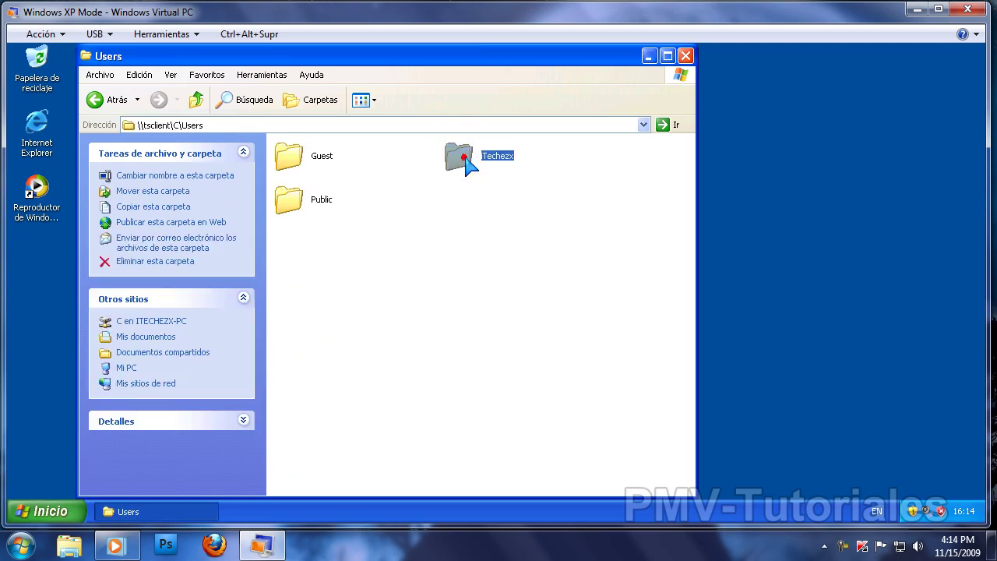
pyautogui.doubleClick(483, 246)
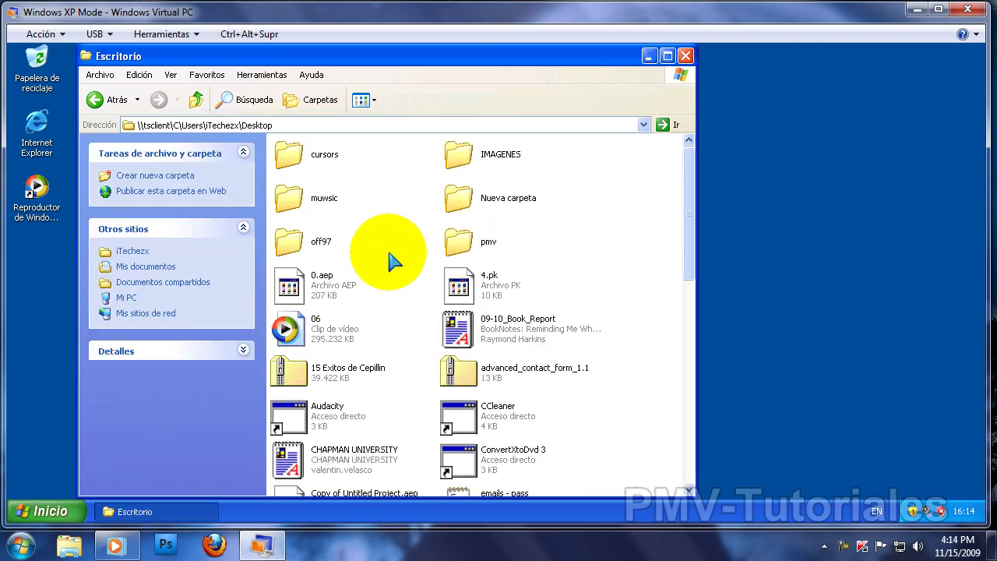
pyautogui.doubleClick(330, 236)
pyautogui.doubleClick(460, 157)
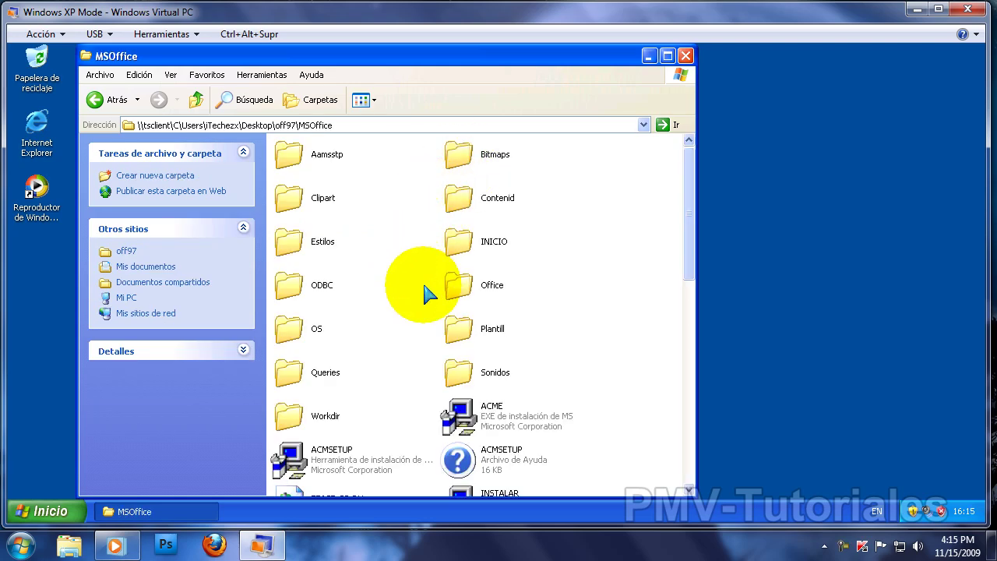
# Run the INSTALAR program to install Microsoft Office 97, finish the setup and close the MSOffice folder.
pyautogui.scroll(-8, 433, 312)
pyautogui.scroll(5, 433, 306)
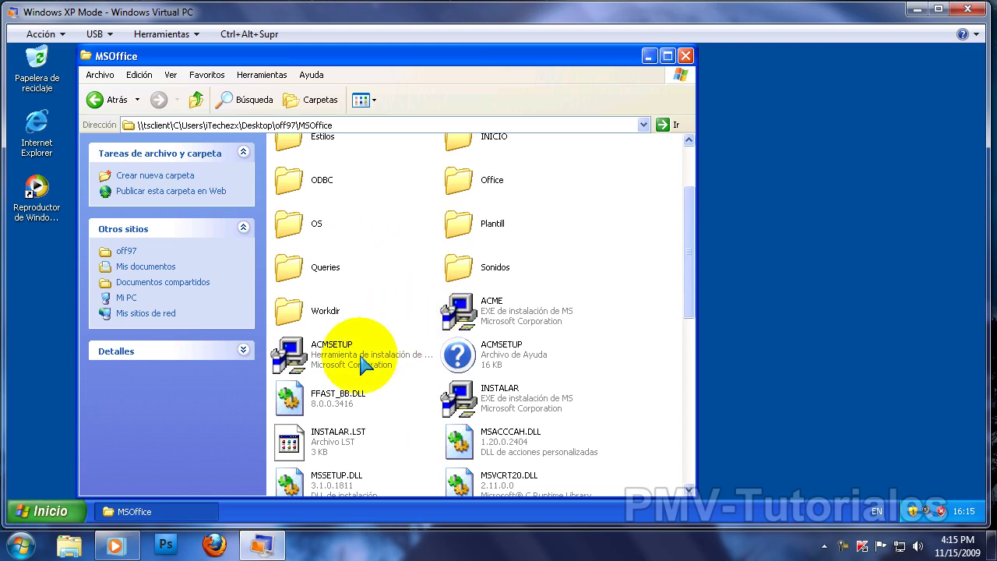
pyautogui.click(364, 365)
pyautogui.click(473, 308)
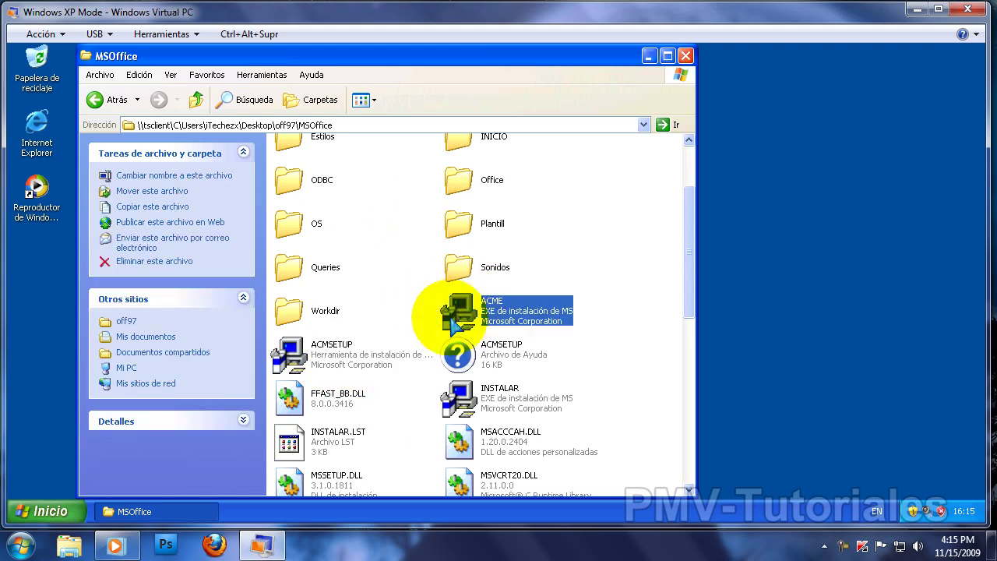
pyautogui.doubleClick(458, 397)
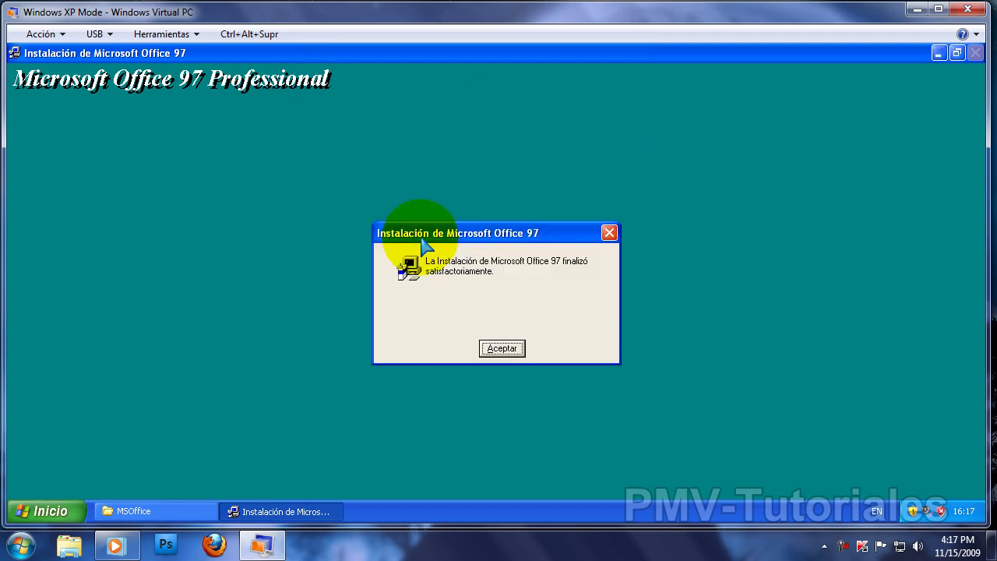
pyautogui.click(502, 348)
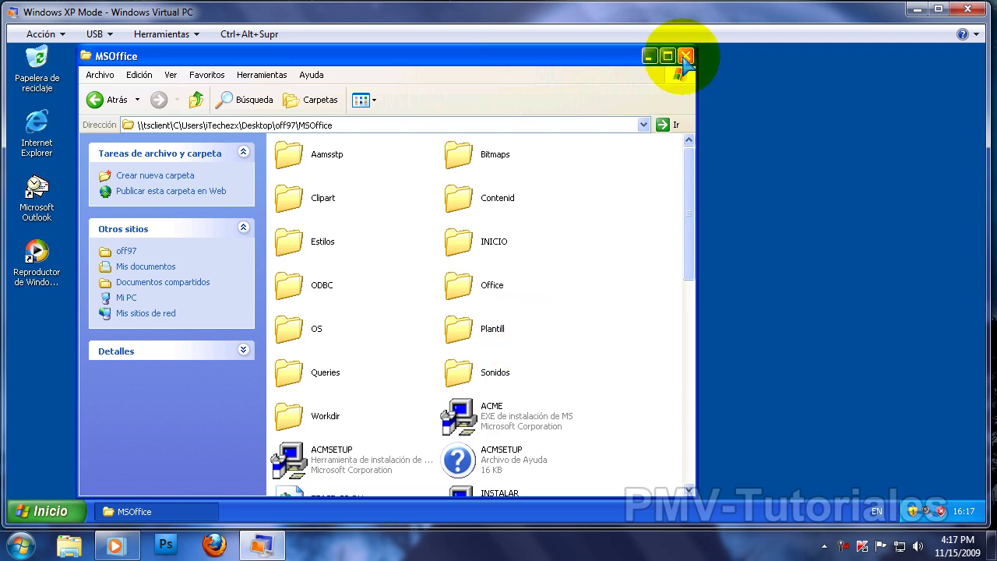
pyautogui.click(685, 57)
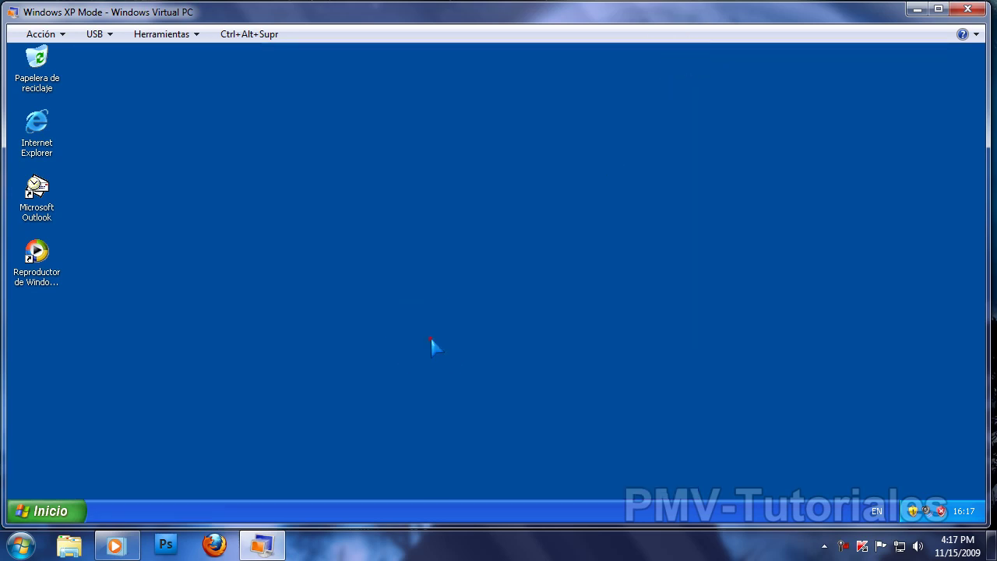
# Launch the newly installed Microsoft Word in the virtual machine.
pyautogui.click(39, 516)
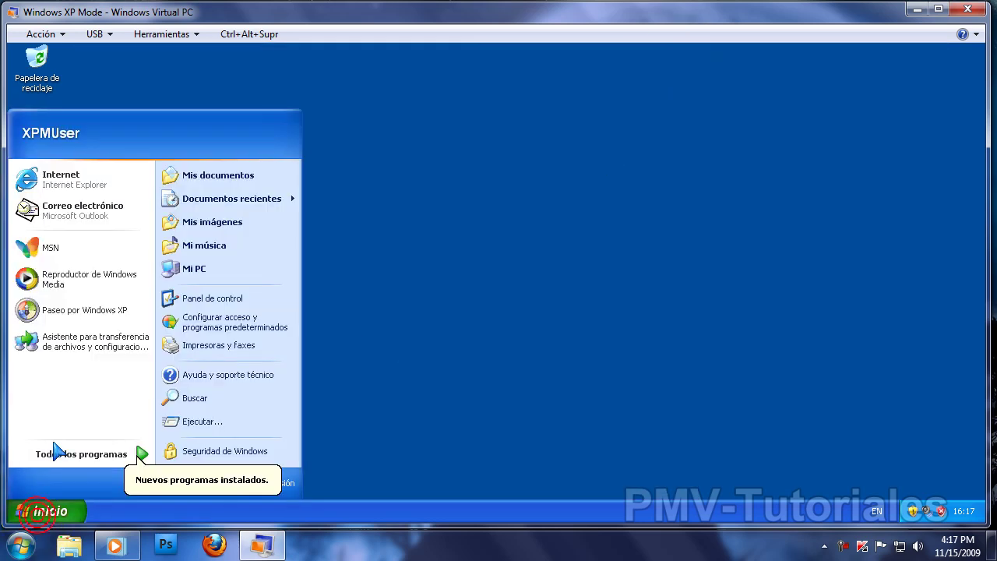
pyautogui.click(113, 448)
pyautogui.click(134, 453)
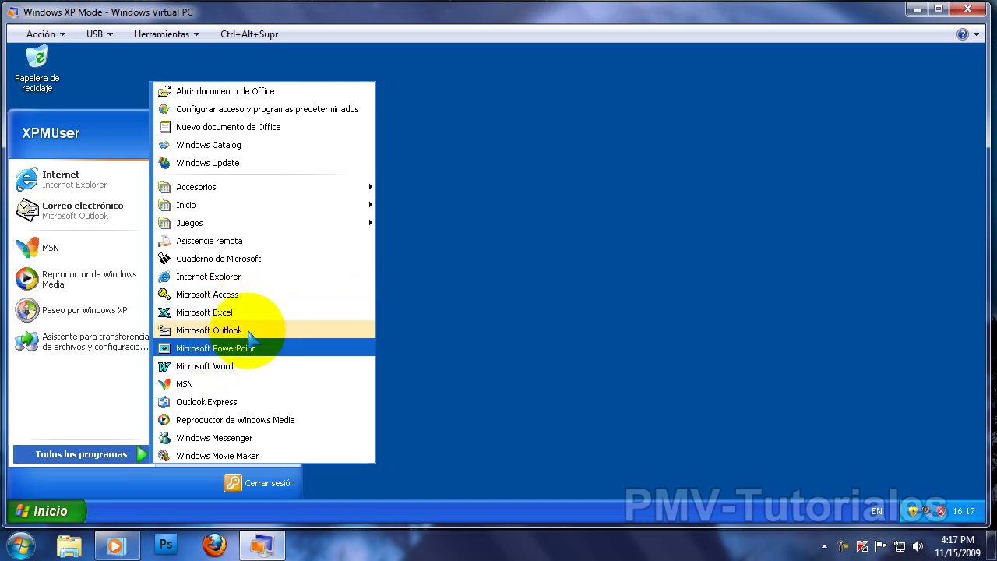
pyautogui.click(216, 368)
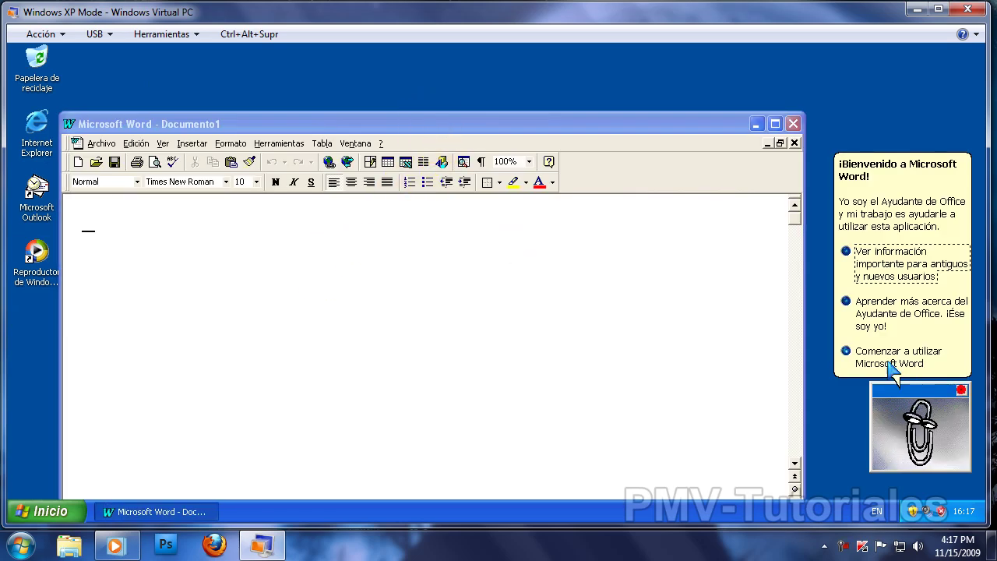
# Dismiss the Office Assistant's welcome, move the Word window fully into view, and close Word.
pyautogui.click(874, 354)
pyautogui.click(448, 372)
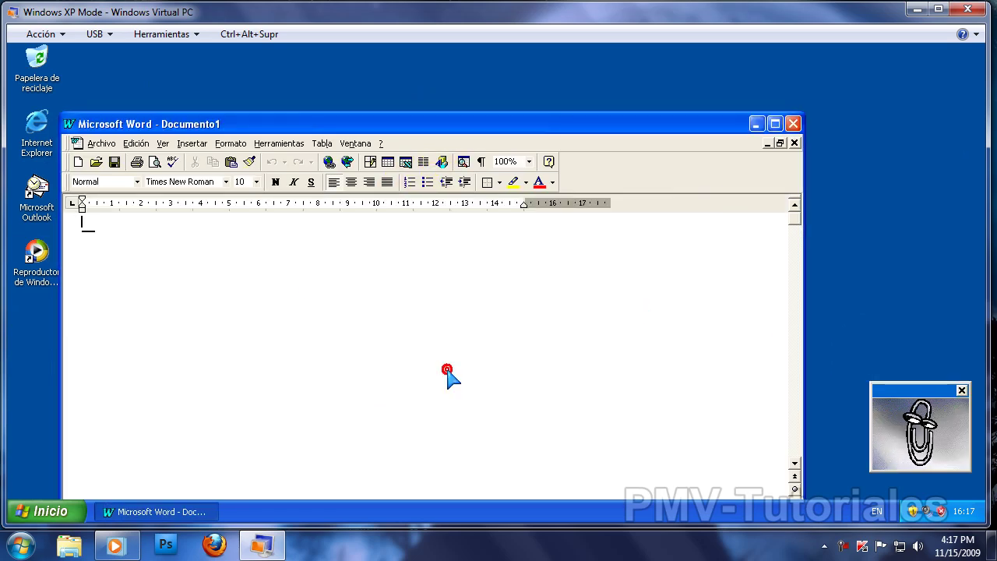
pyautogui.moveTo(577, 129); pyautogui.dragTo(618, 85)
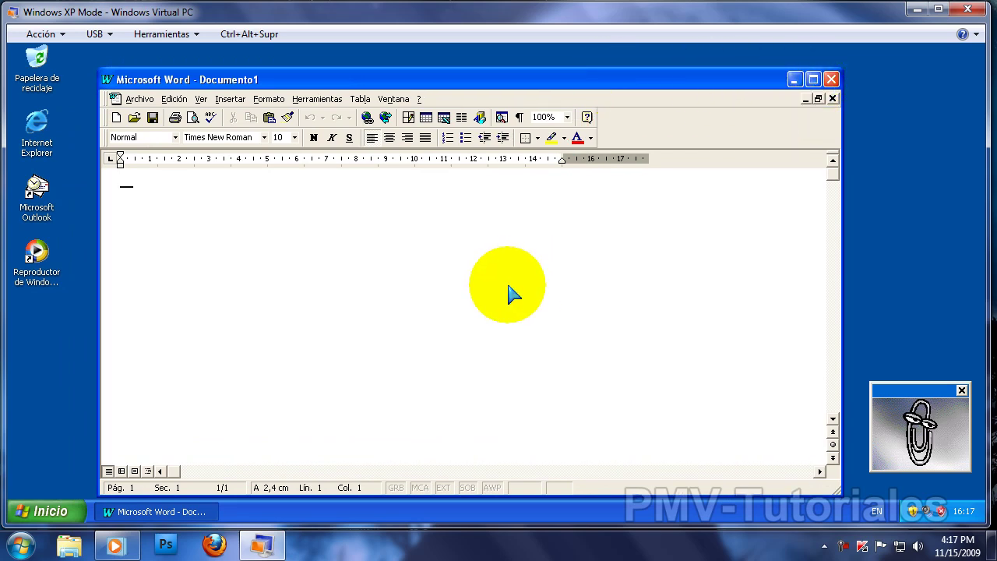
pyautogui.click(830, 80)
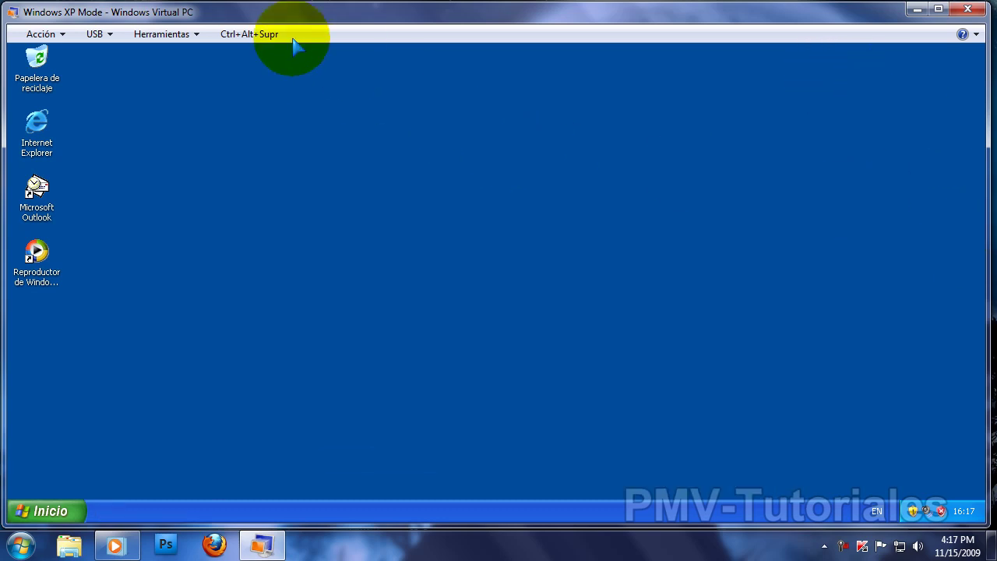
# Review the virtual machine's configuration, including the memory, Disco duro 3 and COM2 settings, and cancel without changes.
pyautogui.click(41, 34)
pyautogui.click(111, 35)
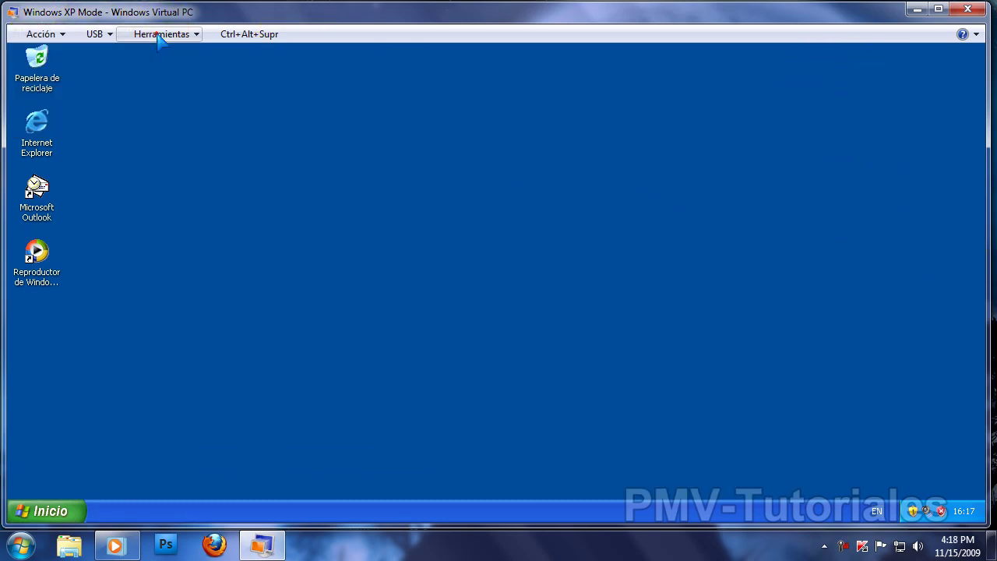
pyautogui.click(158, 35)
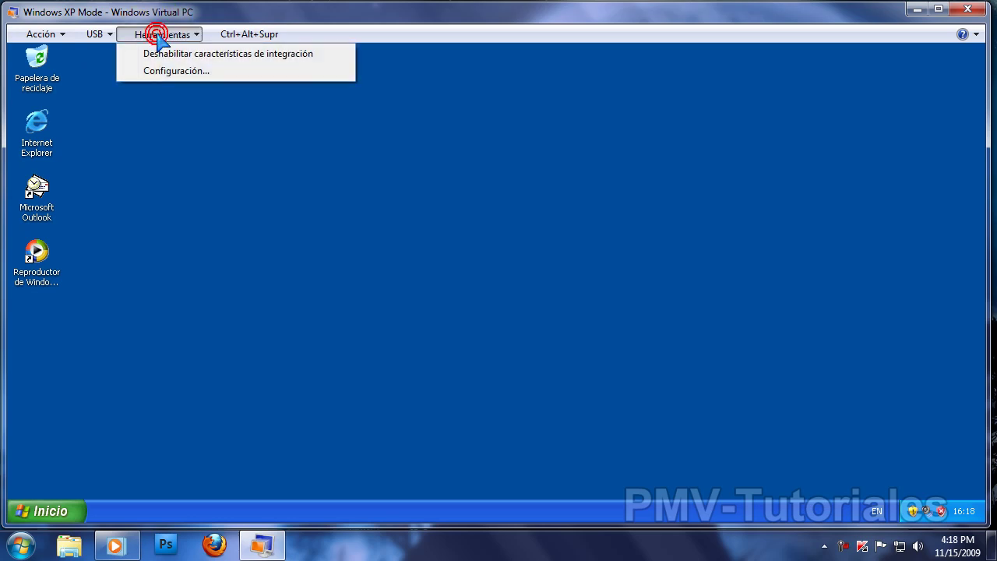
pyautogui.click(169, 74)
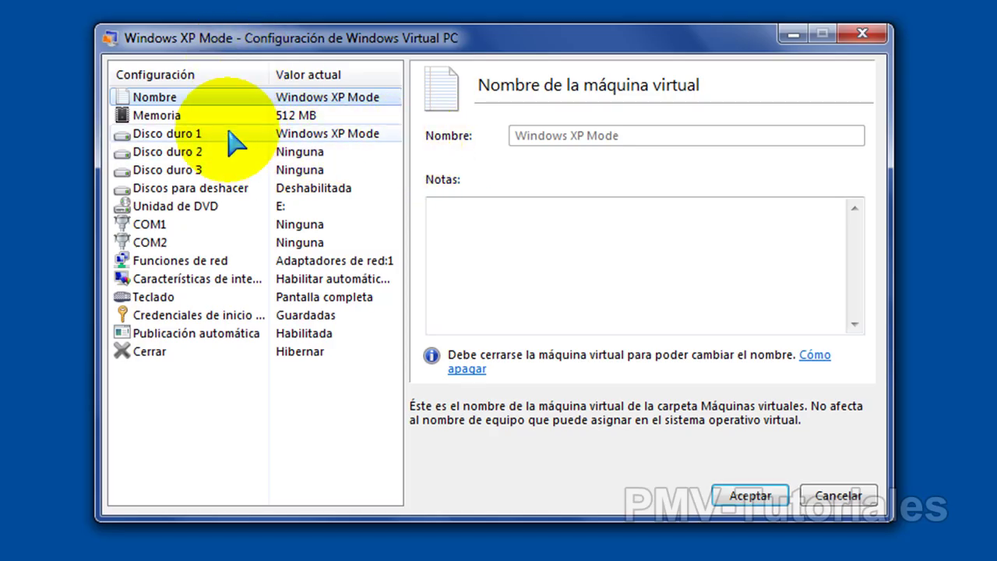
pyautogui.click(182, 117)
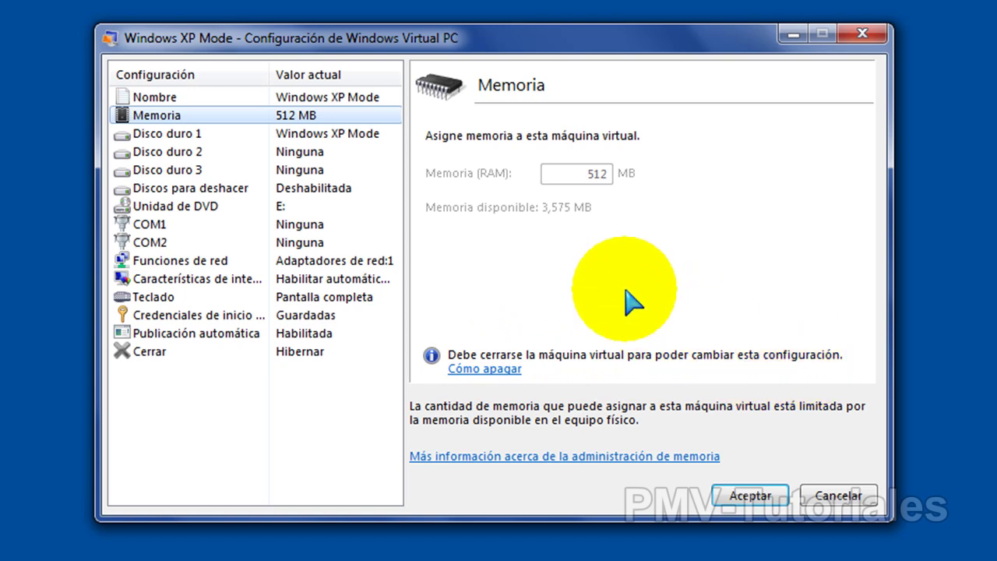
pyautogui.click(221, 169)
pyautogui.click(202, 243)
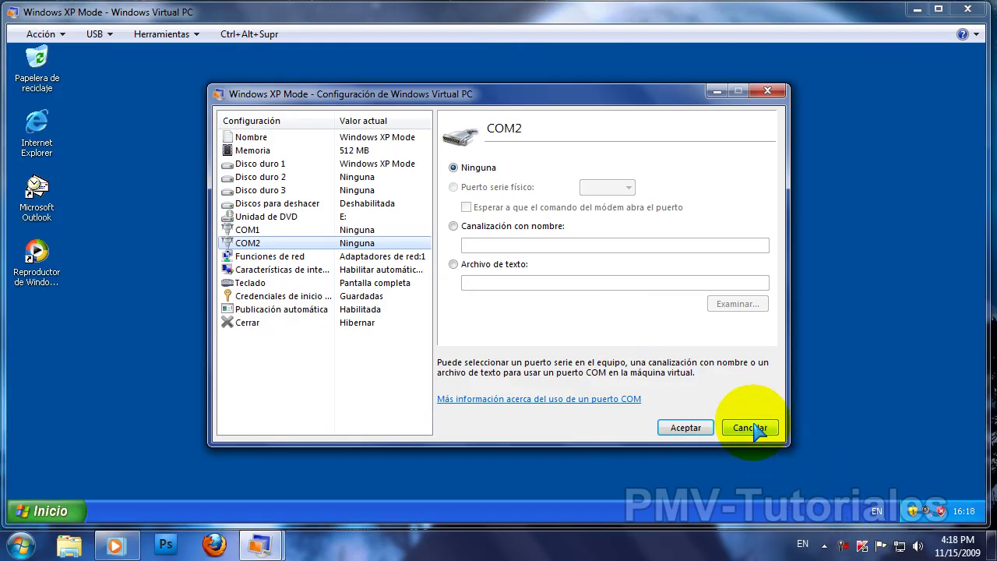
pyautogui.click(841, 495)
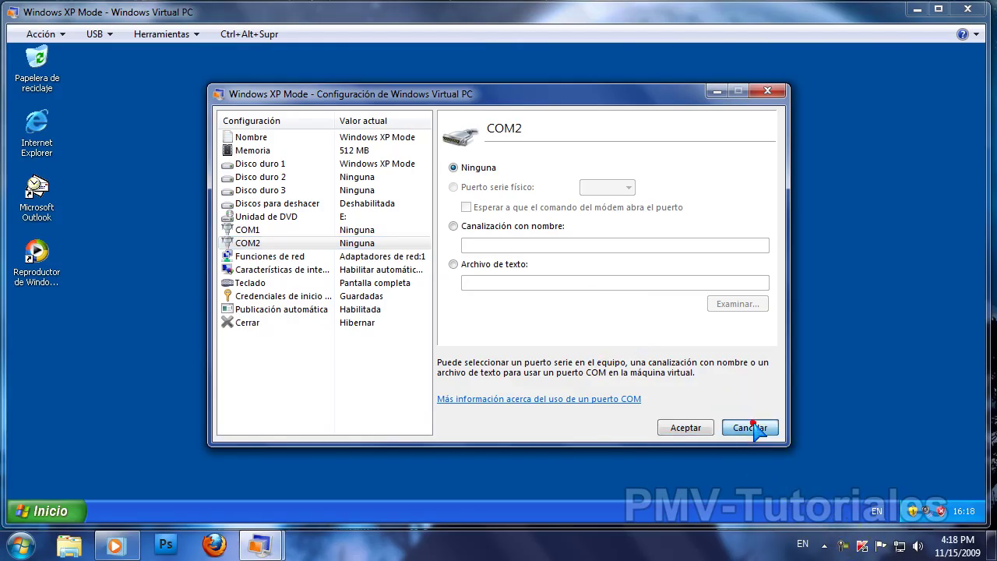
# Show the virtual machine in full screen and launch Microsoft PowerPoint.
pyautogui.click(939, 9)
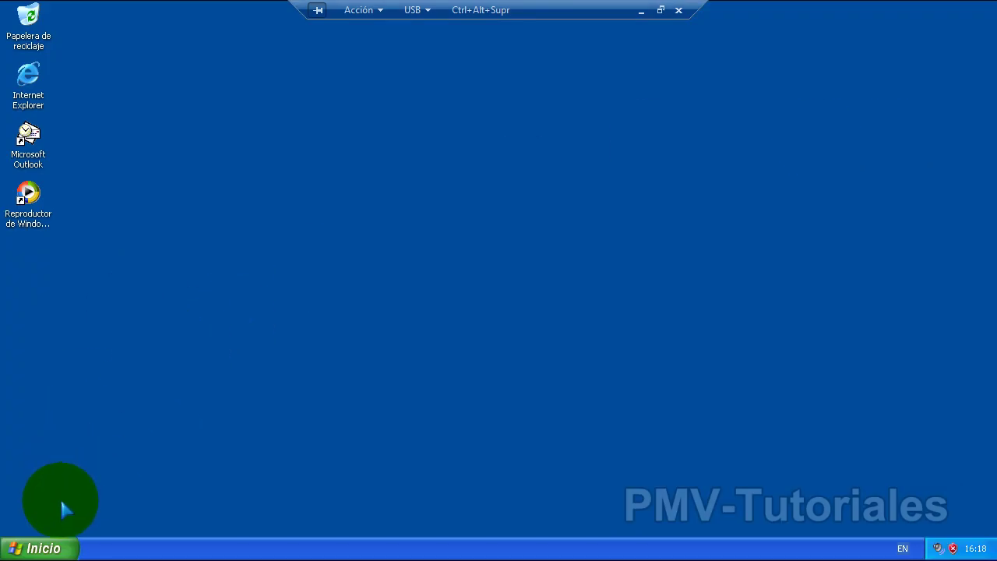
pyautogui.click(54, 549)
pyautogui.click(582, 62)
pyautogui.click(31, 549)
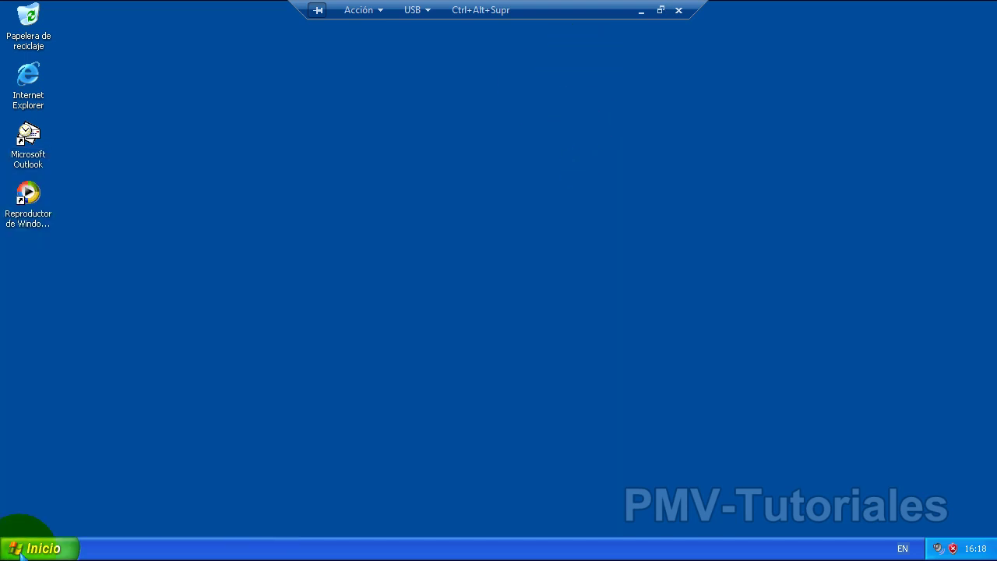
pyautogui.click(98, 485)
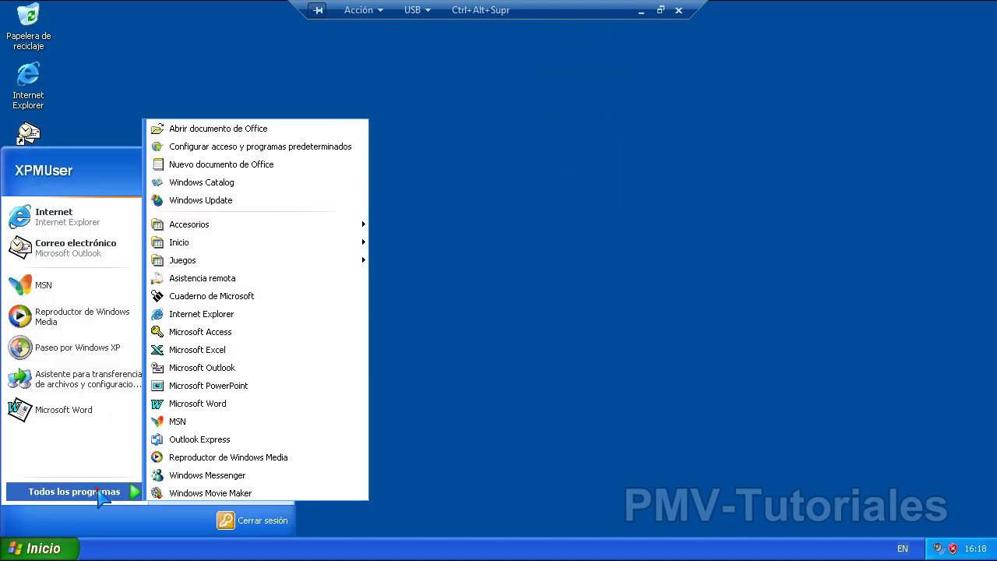
pyautogui.click(201, 368)
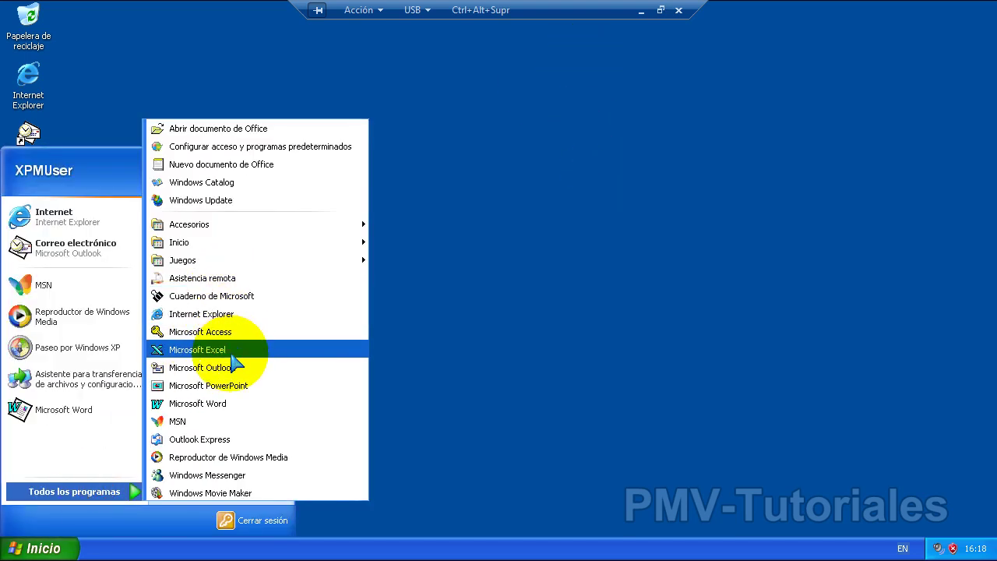
pyautogui.click(241, 386)
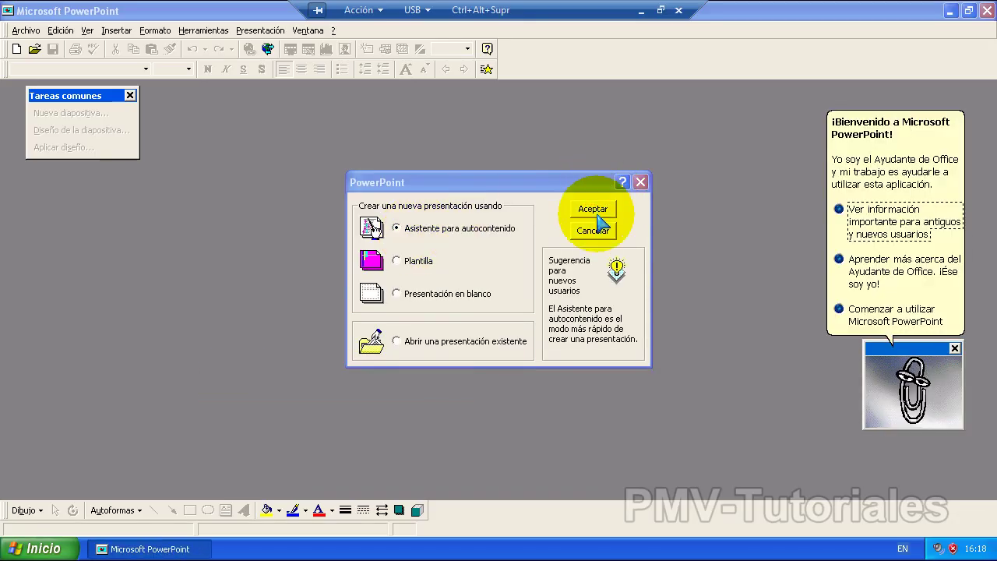
# Dismiss the assistant's welcome and create a General presentation with the AutoContent wizard, finishing with its default options.
pyautogui.click(941, 326)
pyautogui.click(590, 212)
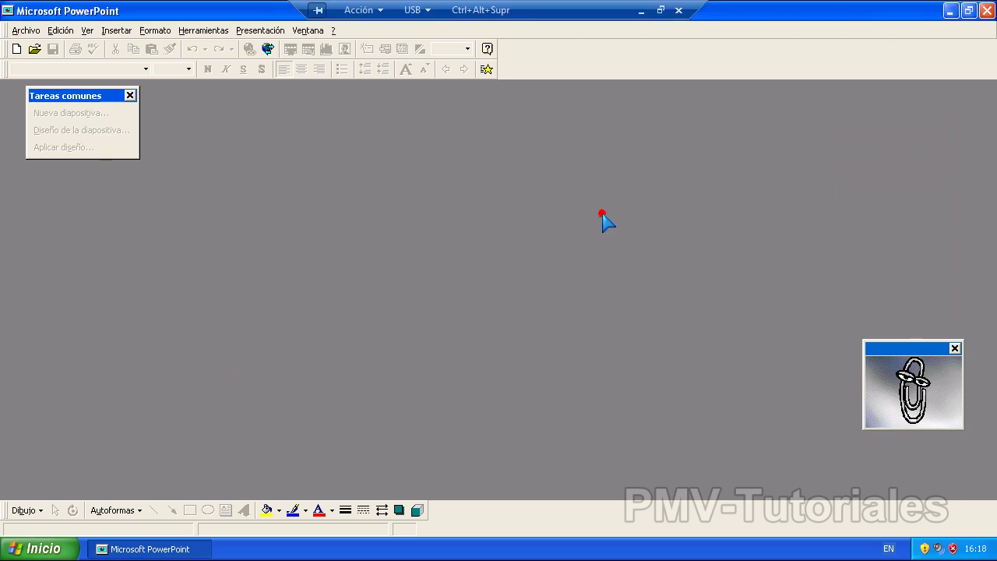
pyautogui.click(617, 385)
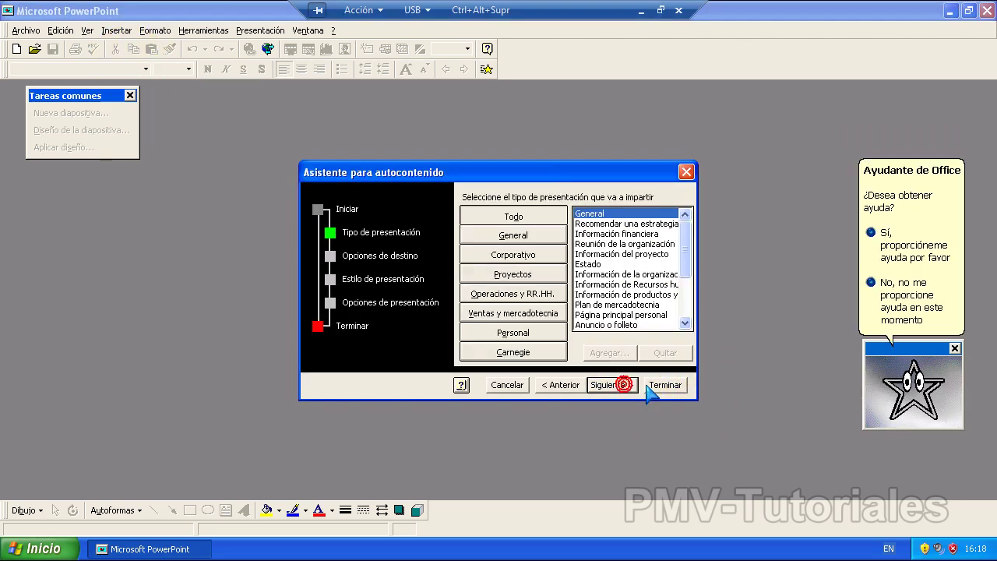
pyautogui.click(663, 385)
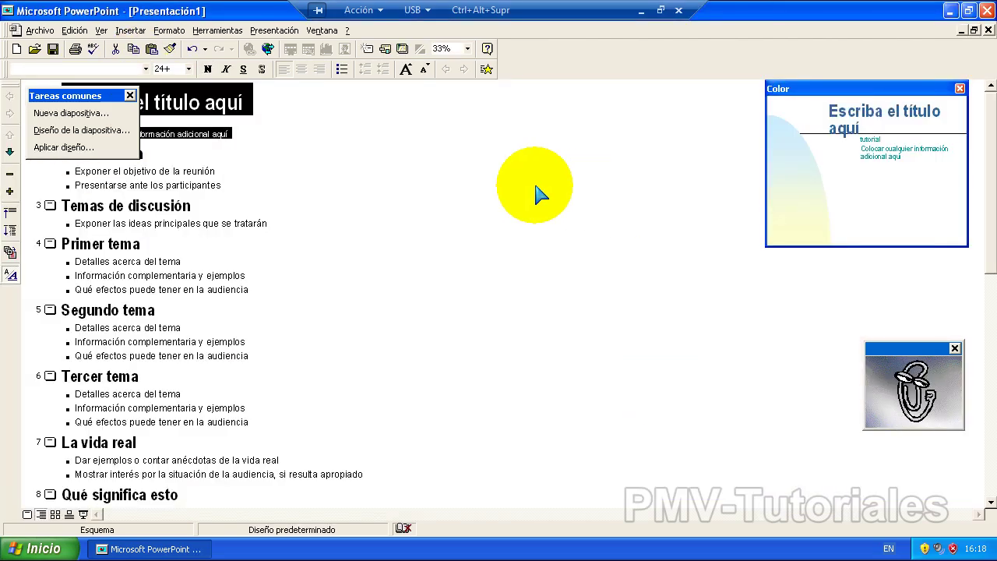
# Close the presentation and PowerPoint without saving, and return the virtual machine to windowed view.
pyautogui.click(988, 29)
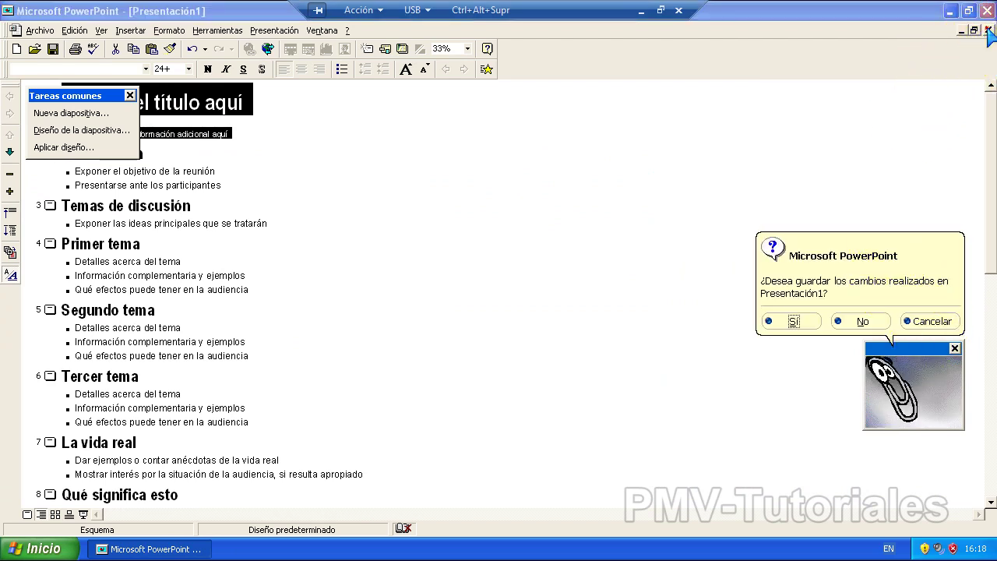
pyautogui.click(864, 321)
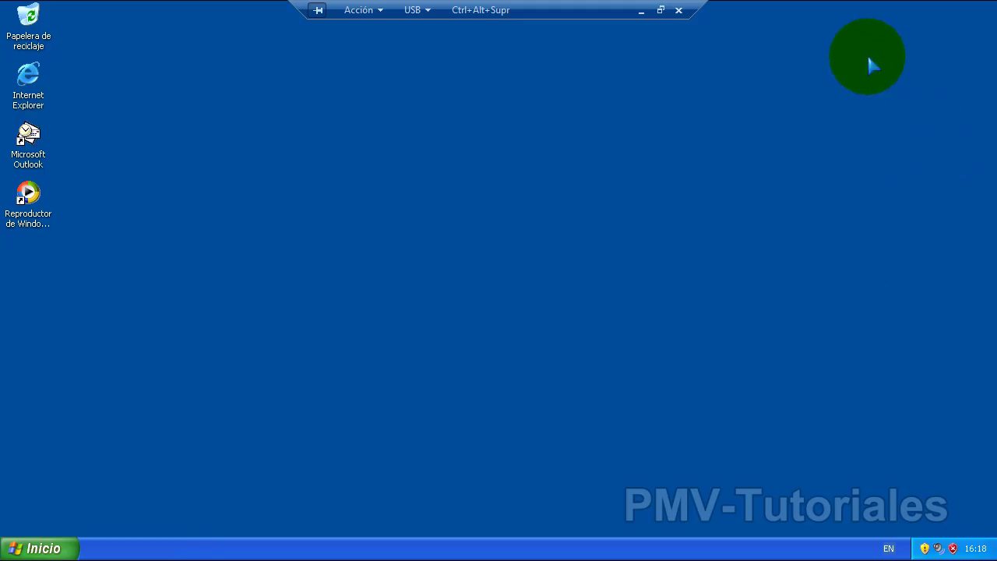
pyautogui.click(660, 11)
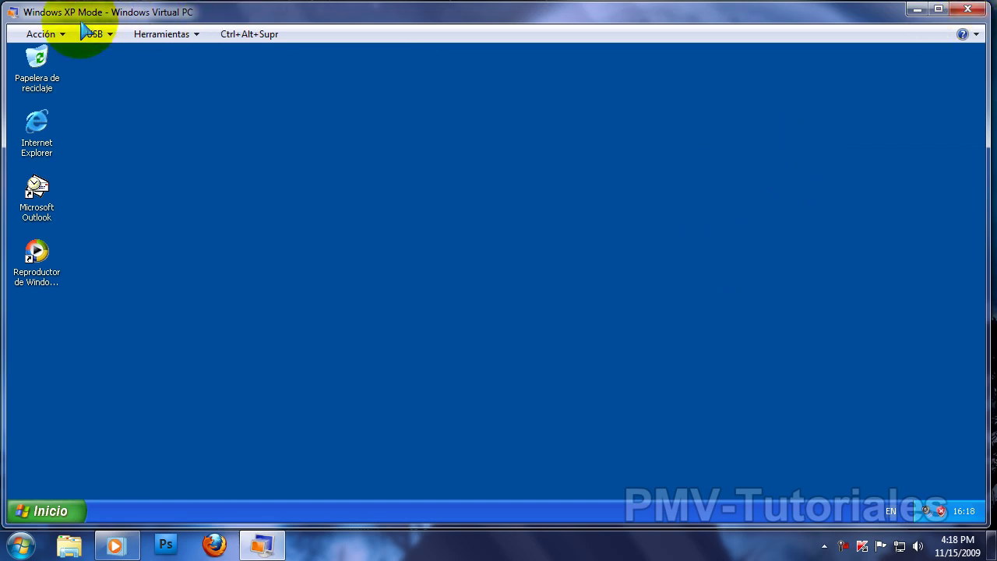
# Shut down Windows XP from its security dialog, choosing Apagar instead of installing updates.
pyautogui.click(48, 34)
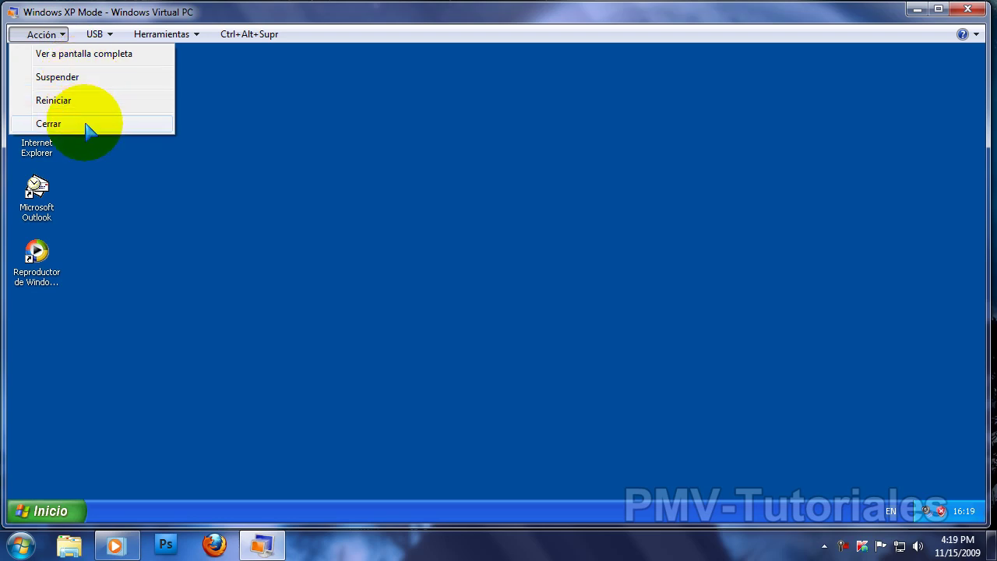
pyautogui.click(224, 35)
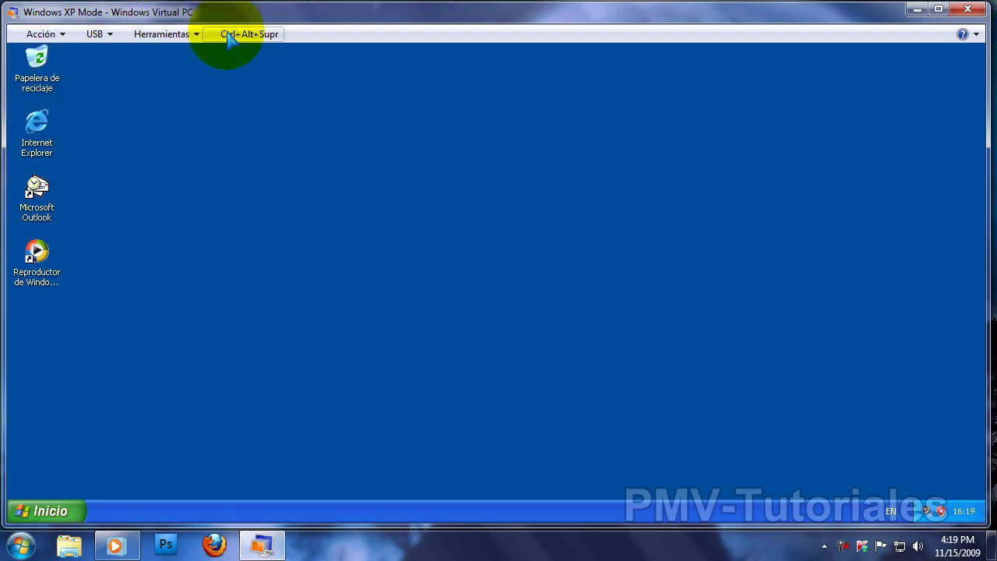
pyautogui.click(230, 35)
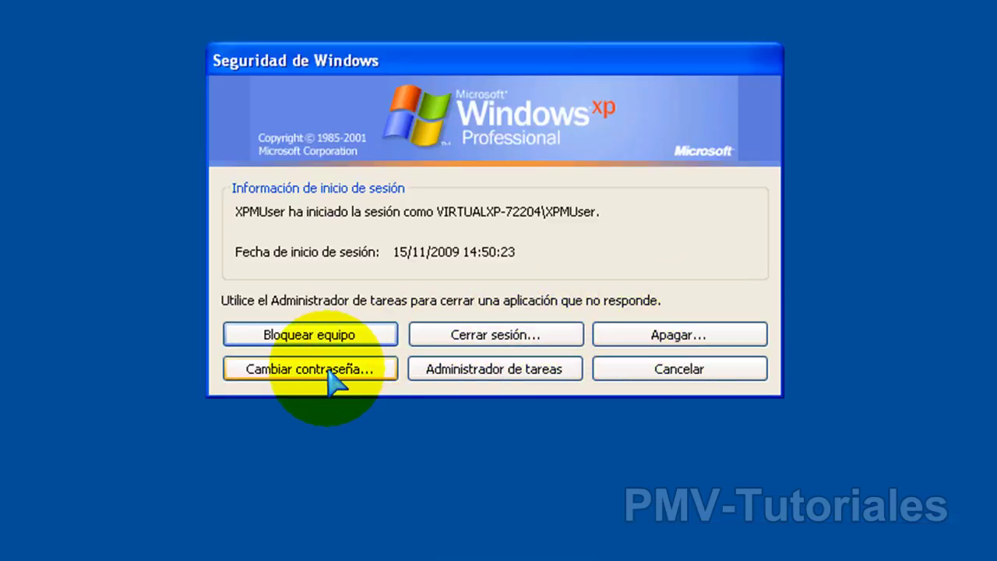
pyautogui.click(679, 328)
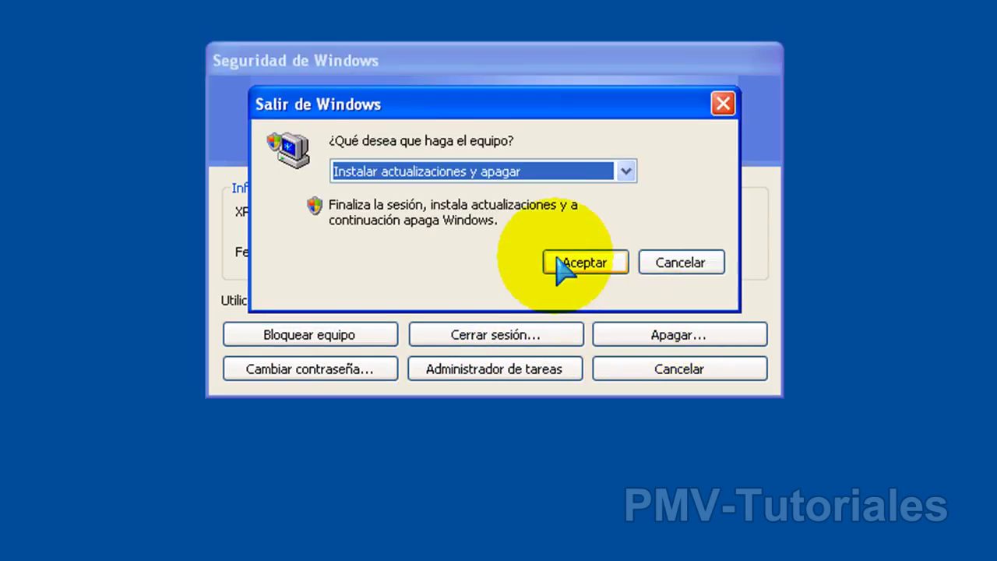
pyautogui.click(459, 171)
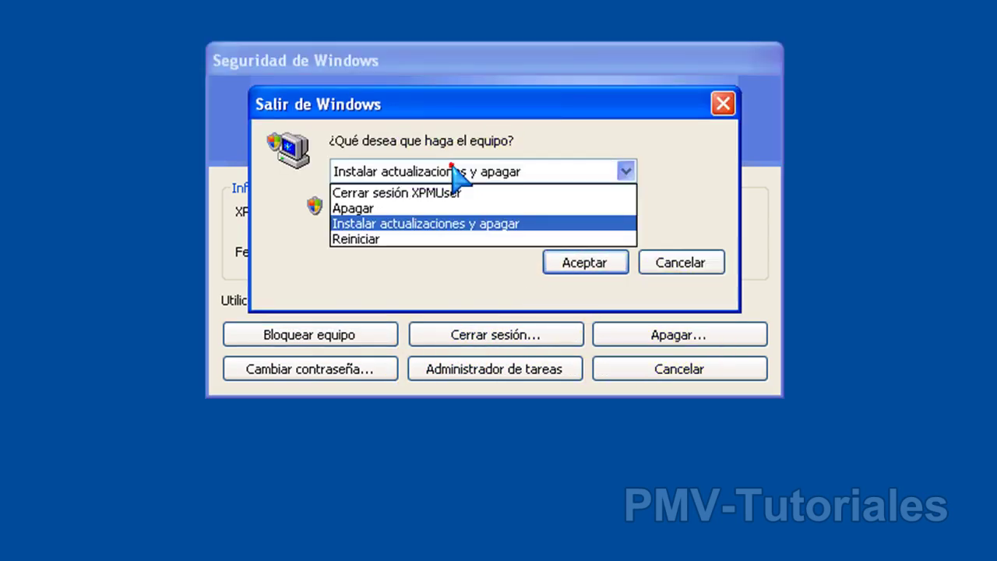
pyautogui.click(424, 210)
pyautogui.click(585, 263)
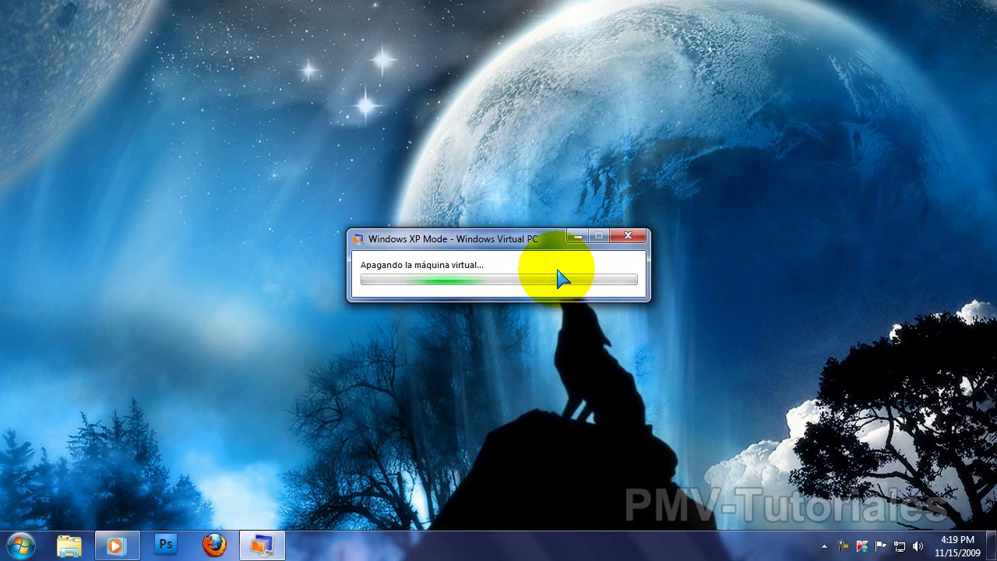
# Browse the published Windows XP Mode applications in Windows 7 and open the Windows Virtual PC machines folder.
pyautogui.click(15, 548)
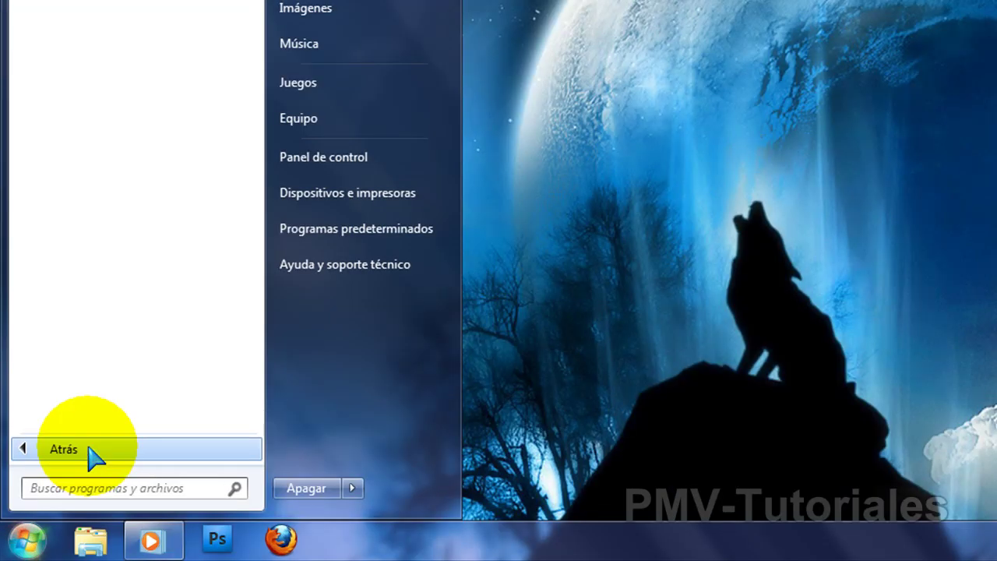
pyautogui.scroll(-10, 98, 438)
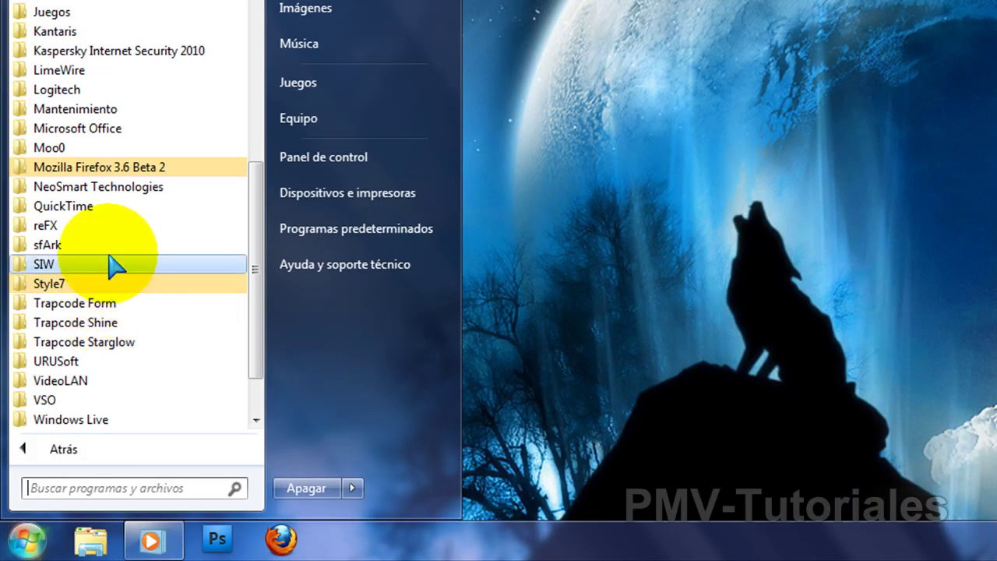
pyautogui.scroll(-2, 115, 327)
pyautogui.click(152, 362)
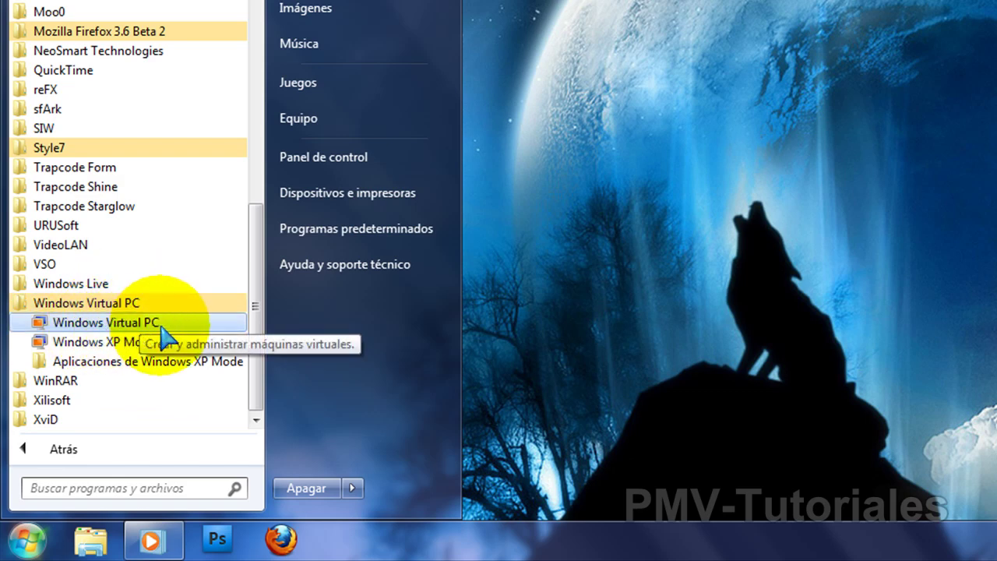
pyautogui.click(75, 365)
pyautogui.scroll(-1, 123, 345)
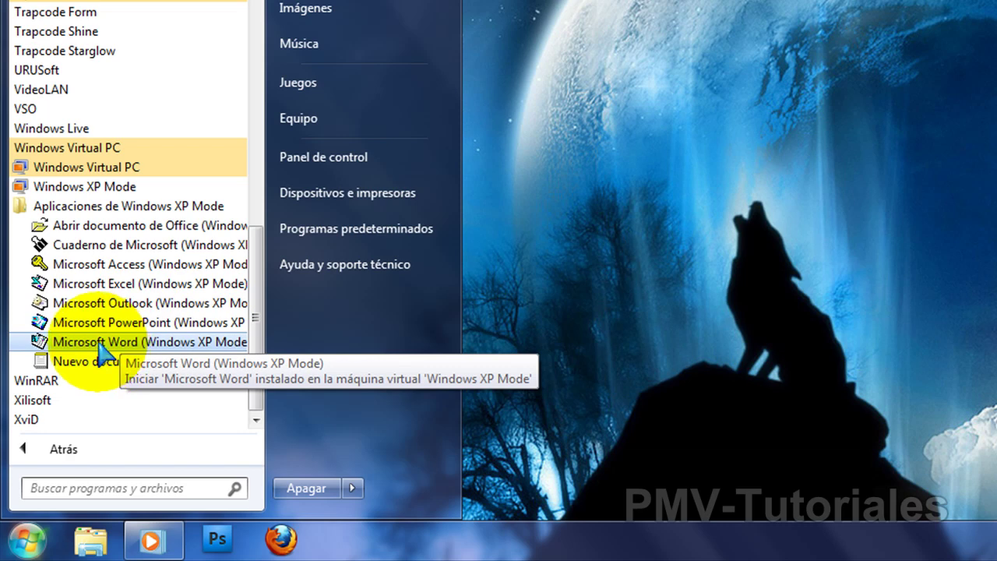
pyautogui.click(99, 172)
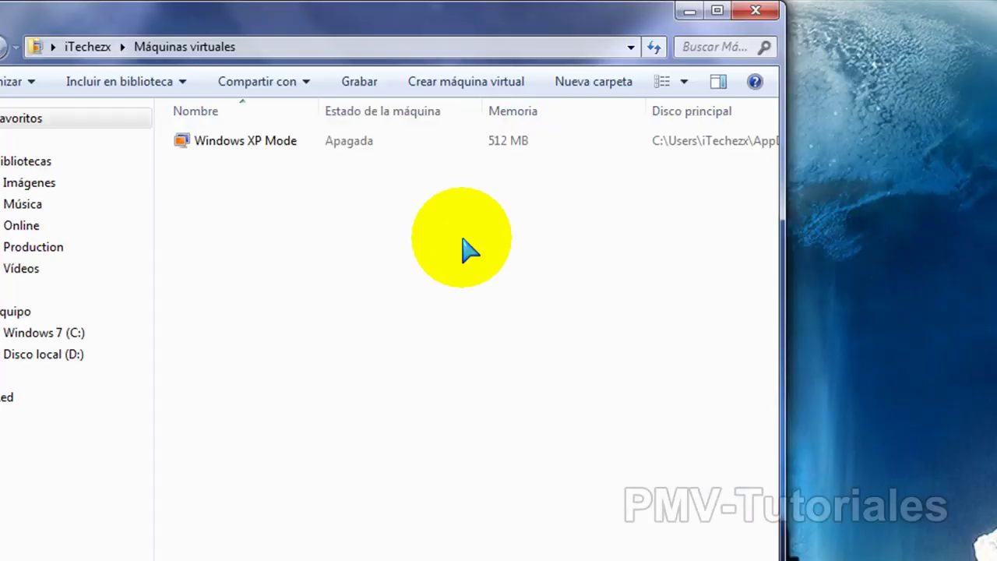
# Bring the virtual machines folder fully into view and open the configuration of Windows XP Mode.
pyautogui.moveTo(423, 33); pyautogui.dragTo(475, 104)
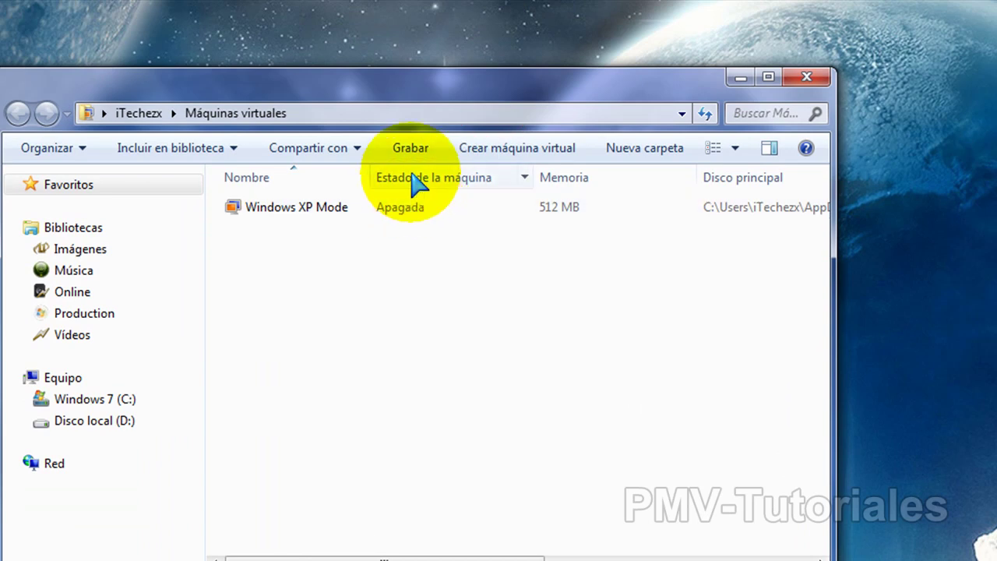
pyautogui.click(415, 206)
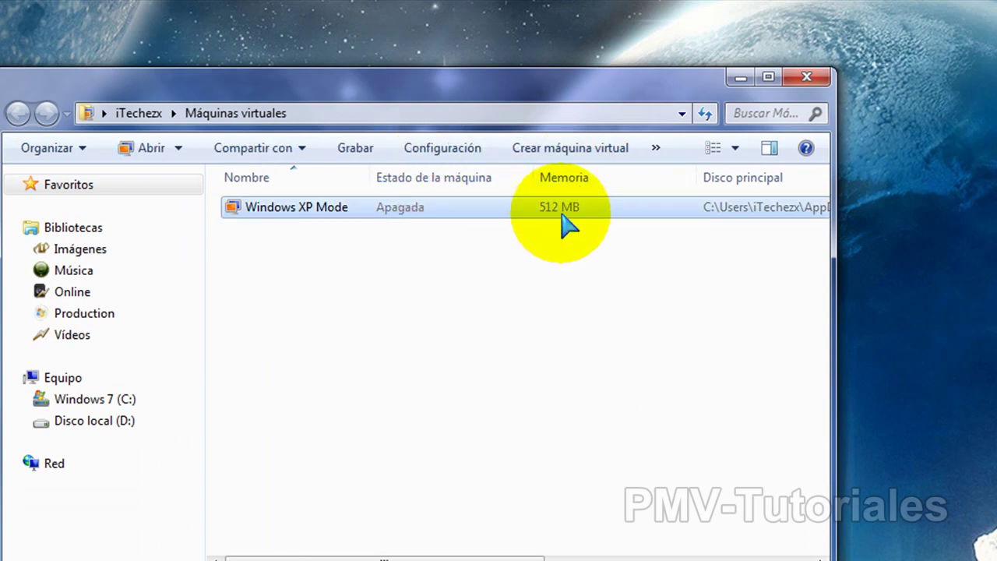
pyautogui.rightClick(297, 207)
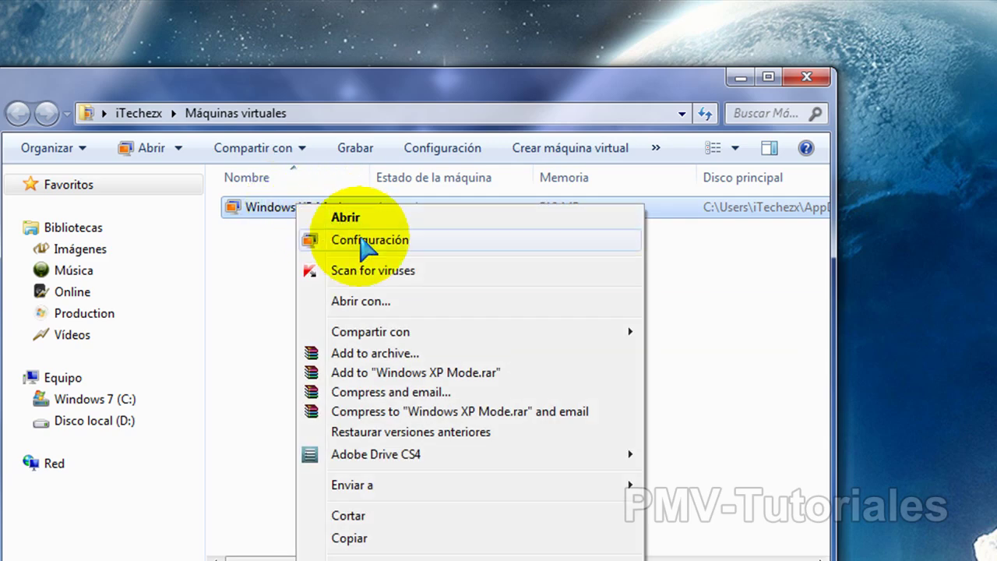
pyautogui.click(366, 242)
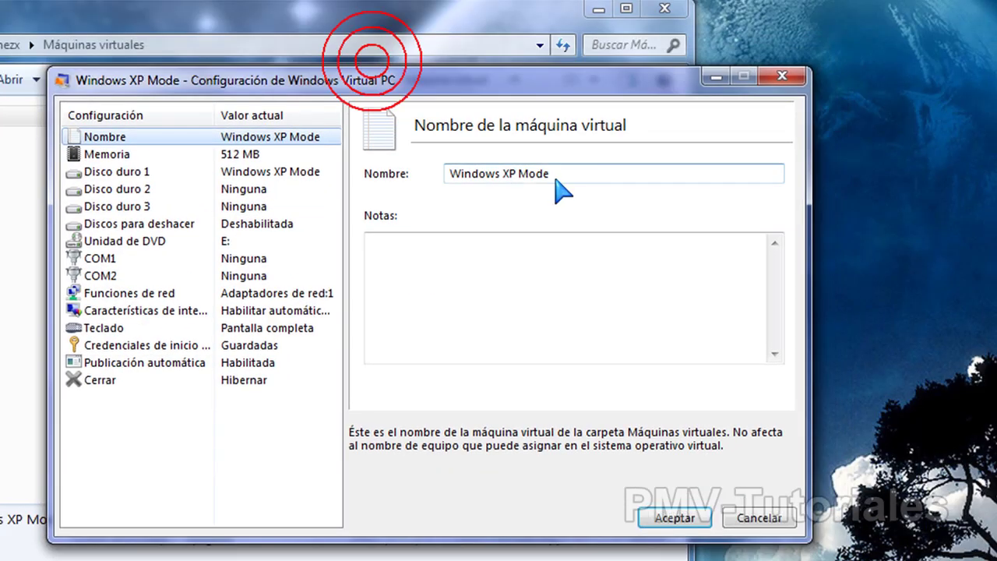
# Set the virtual machine's memory to 1024 MB and look at the Disco duro 1 settings.
pyautogui.click(725, 216)
pyautogui.click(96, 154)
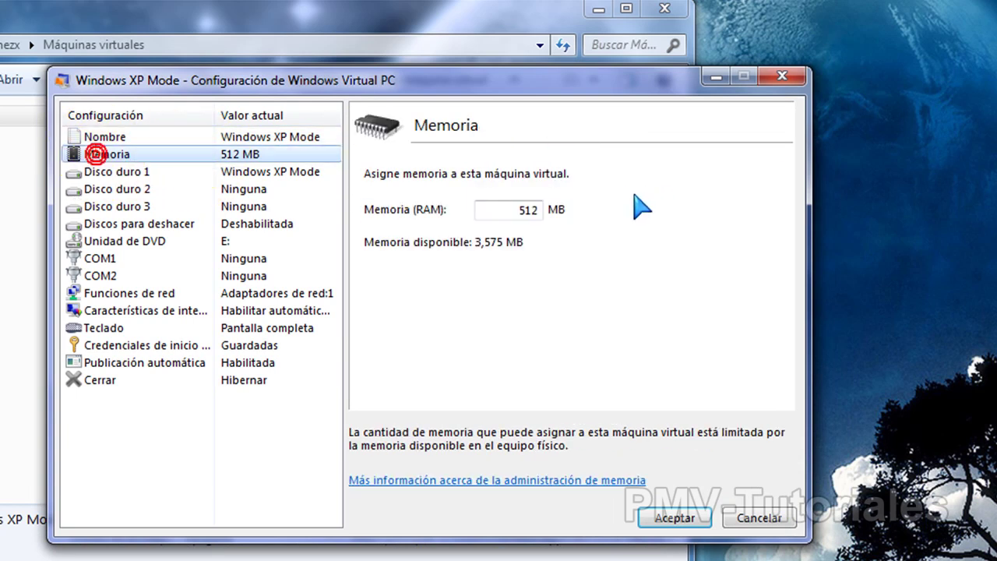
pyautogui.doubleClick(528, 210)
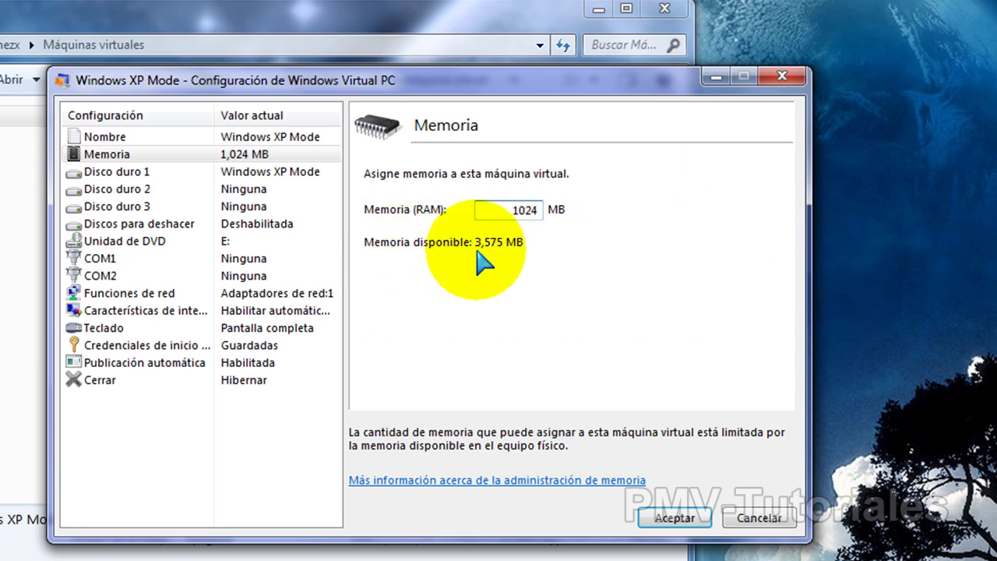
pyautogui.click(165, 177)
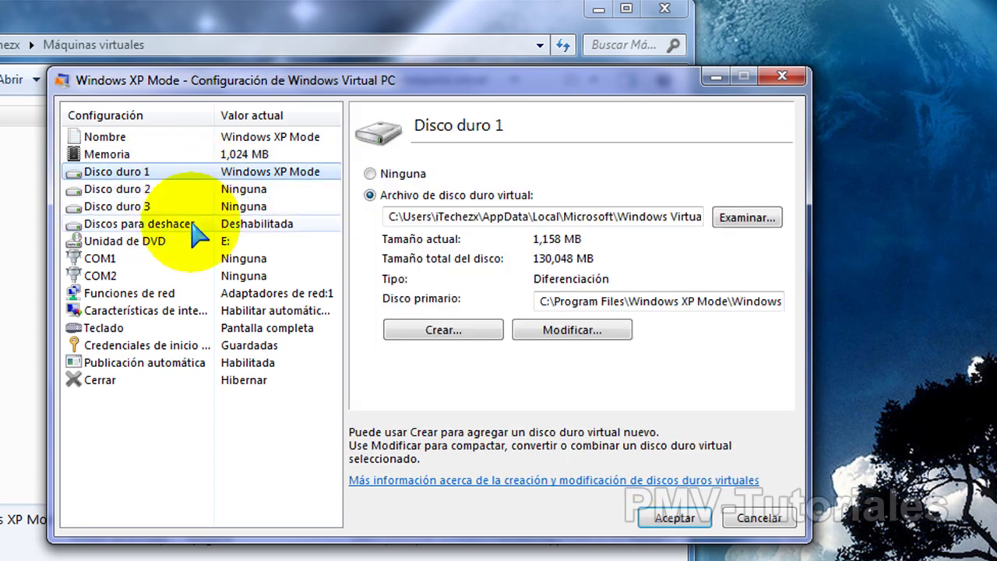
pyautogui.click(241, 155)
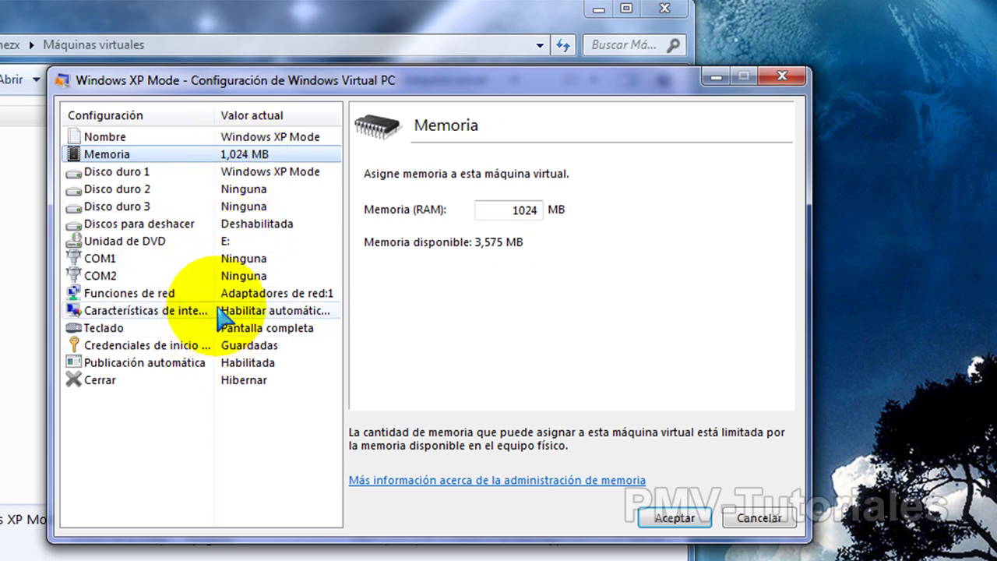
pyautogui.doubleClick(506, 210)
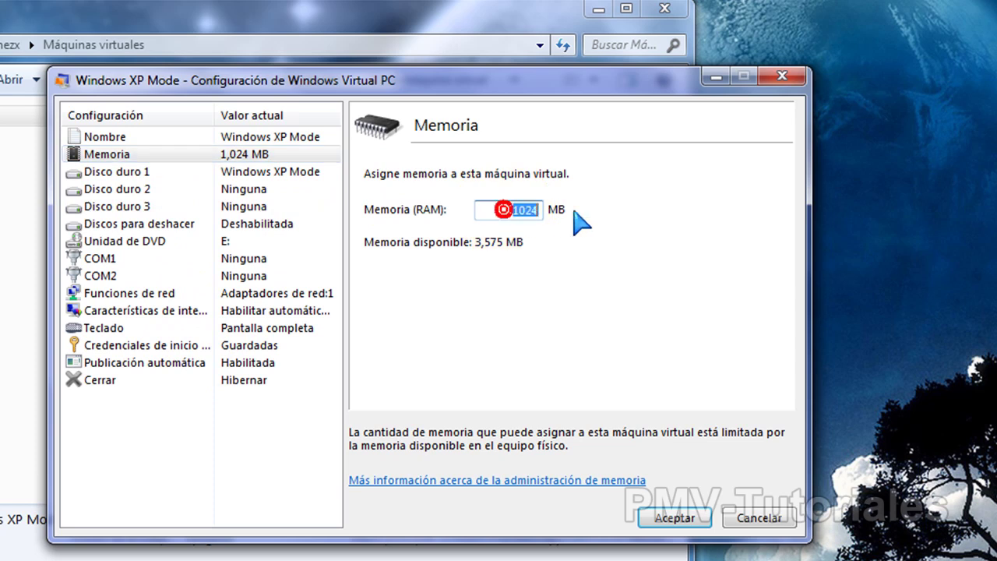
# Review the automatic publication setting and the available closing actions, and cancel the configuration without saving.
pyautogui.click(230, 363)
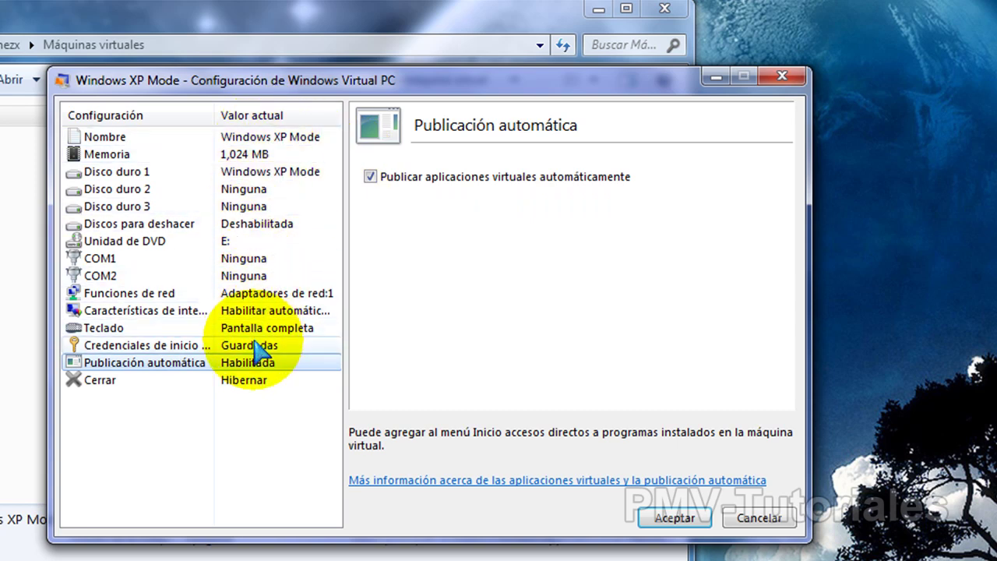
pyautogui.click(153, 380)
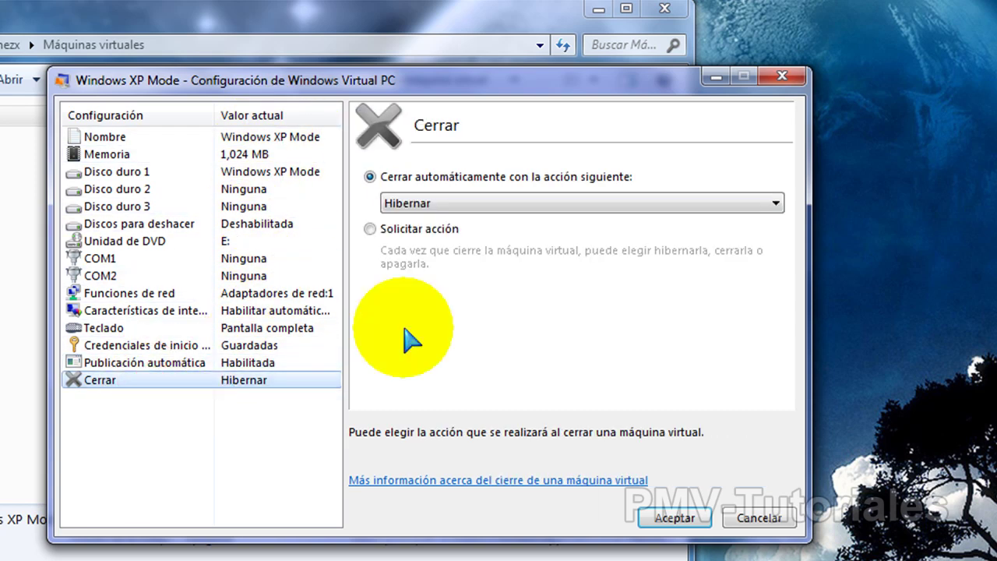
pyautogui.click(472, 202)
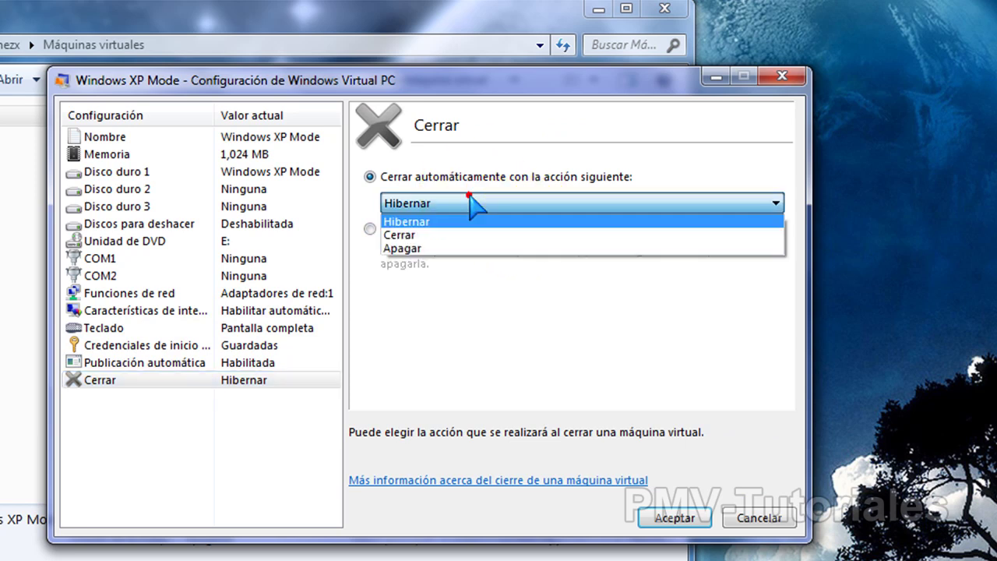
pyautogui.click(421, 259)
pyautogui.click(433, 202)
pyautogui.click(432, 201)
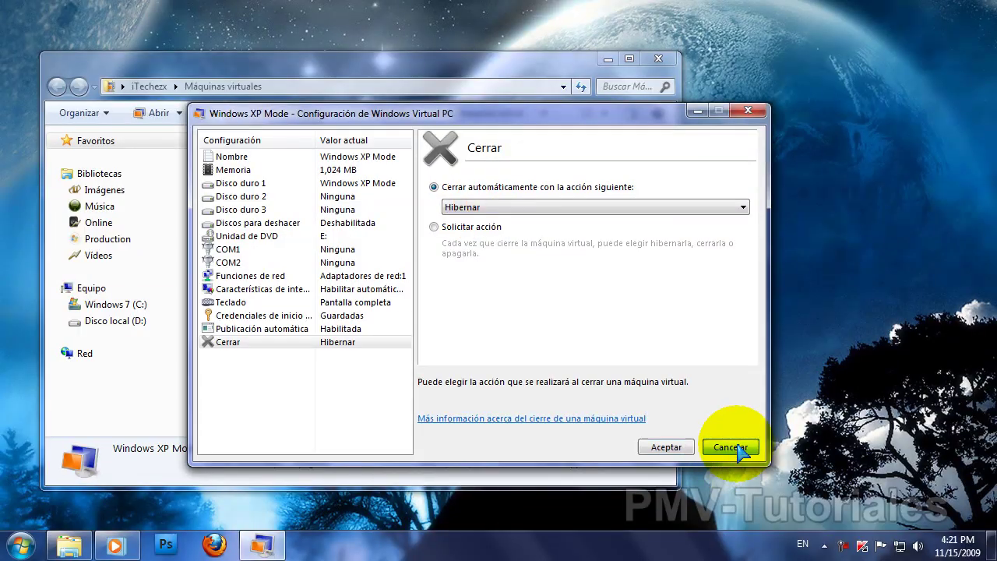
pyautogui.click(758, 517)
# Check the Windows XP Mode configuration again, and close it together with the virtual machines folder.
pyautogui.rightClick(320, 161)
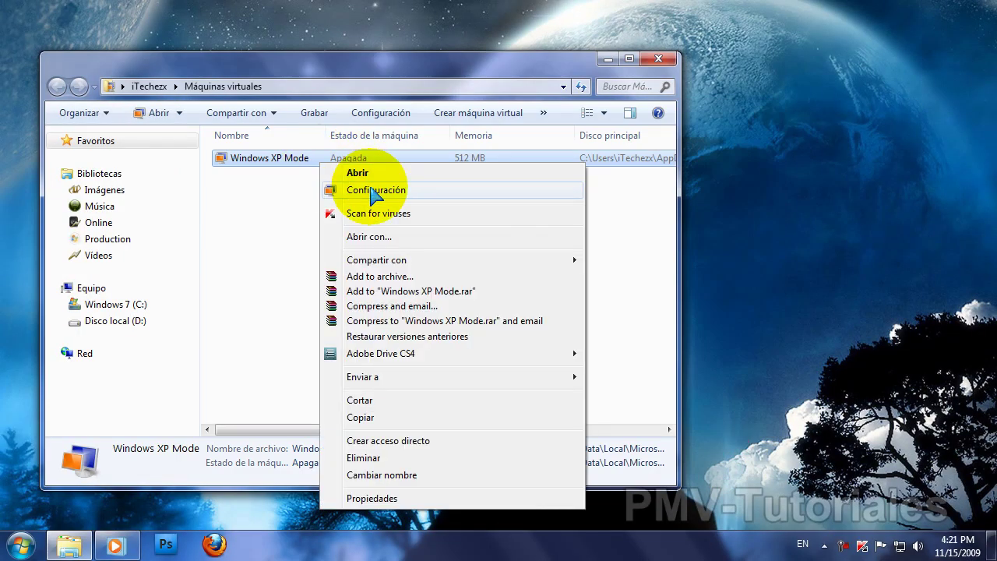
pyautogui.click(370, 189)
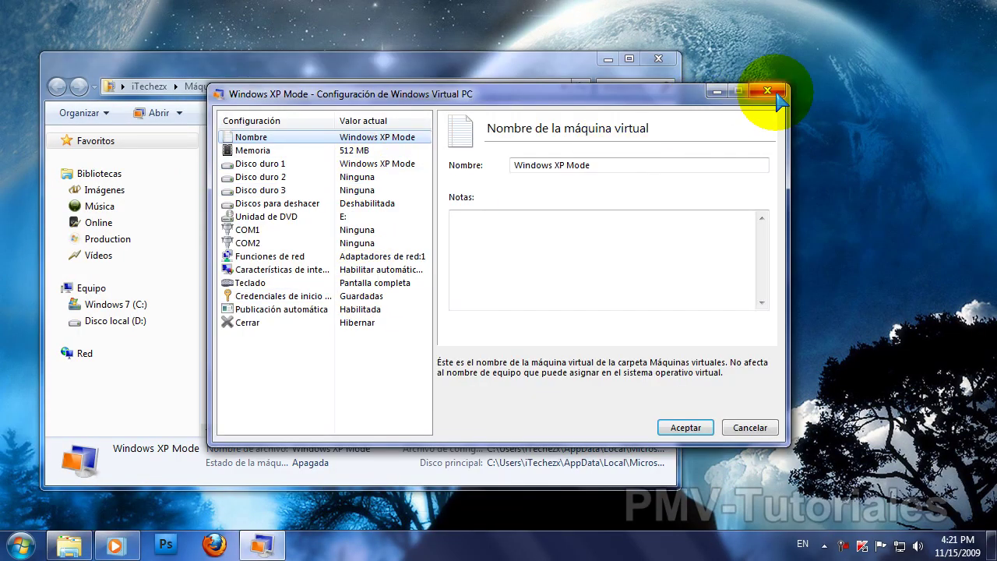
pyautogui.click(774, 92)
pyautogui.click(659, 59)
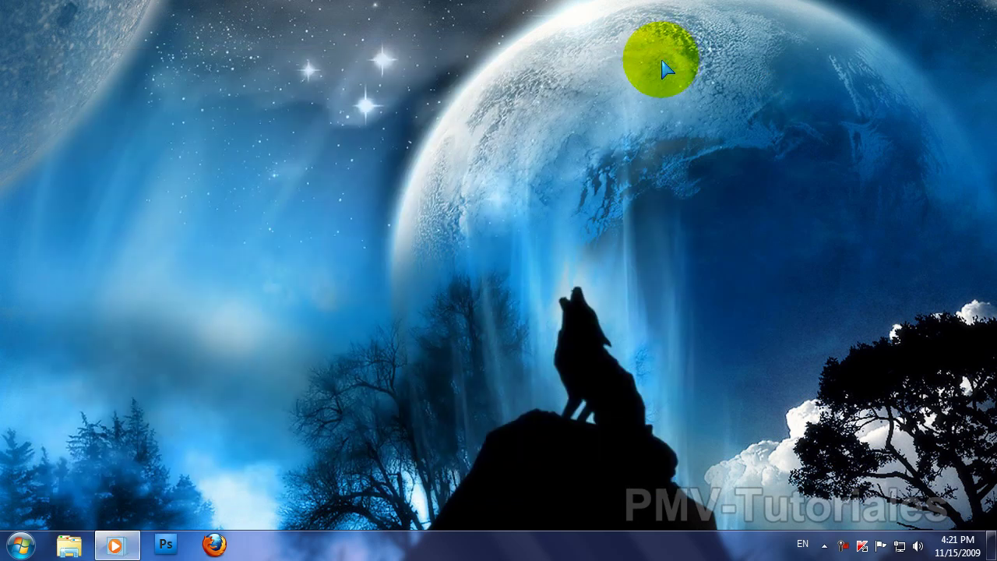
# Launch the Windows XP Mode version of Microsoft Word from Windows 7 and move its window slightly down.
pyautogui.click(21, 545)
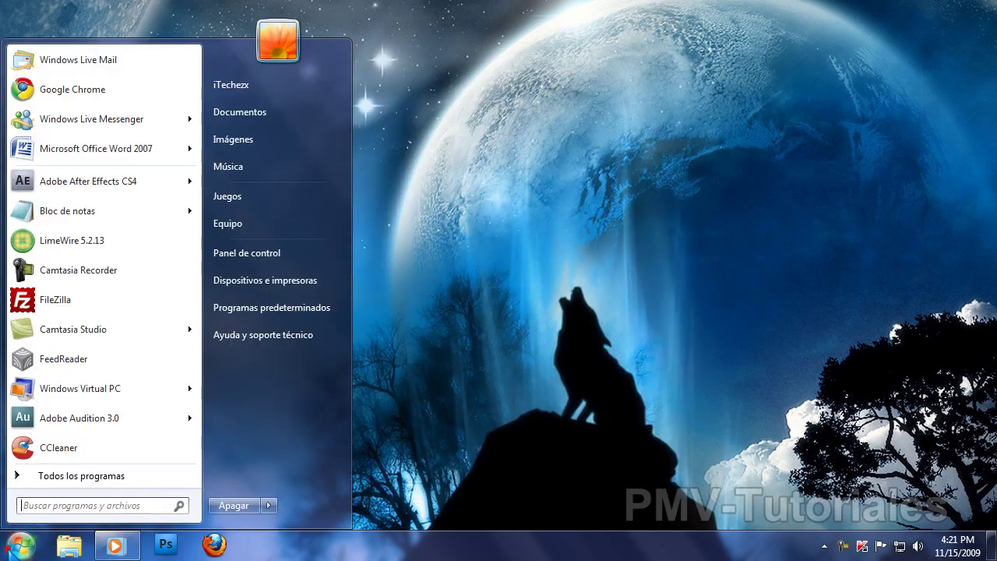
pyautogui.click(113, 468)
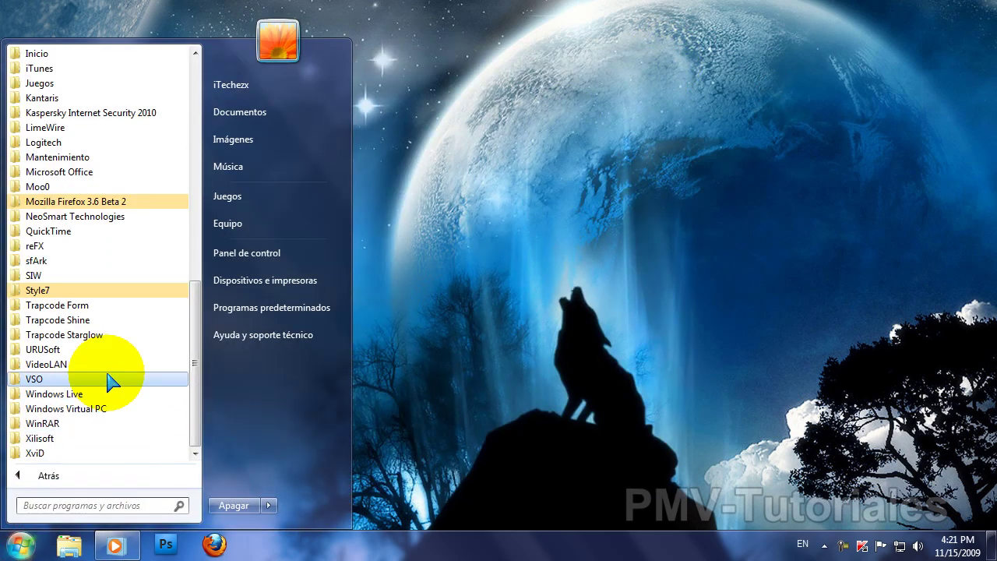
pyautogui.click(96, 409)
pyautogui.click(87, 414)
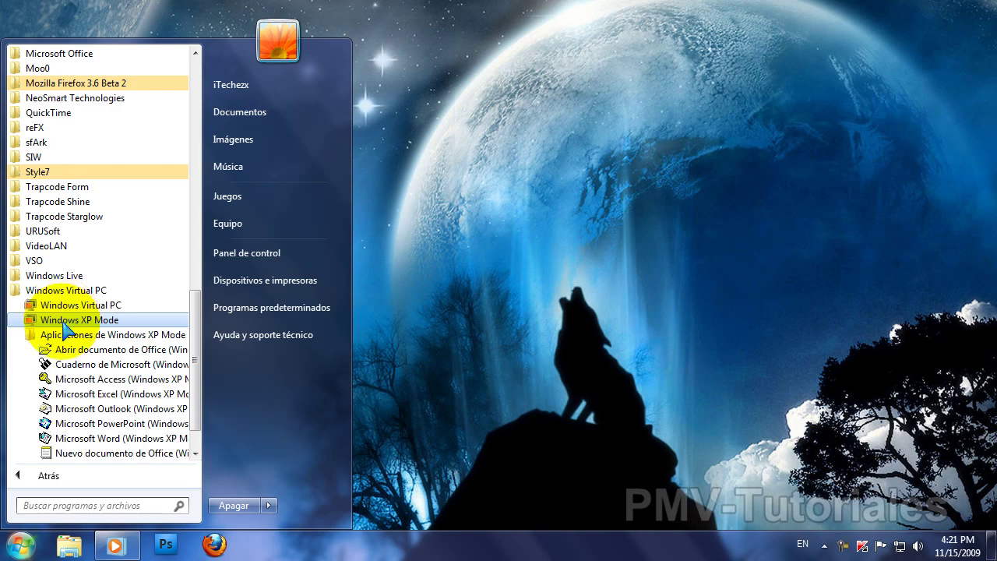
pyautogui.click(72, 439)
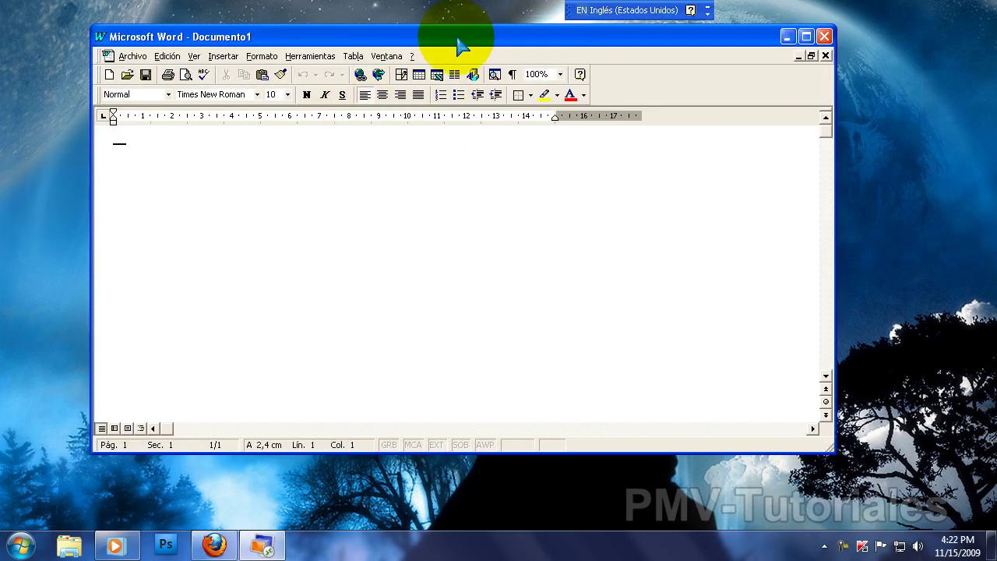
pyautogui.moveTo(459, 47); pyautogui.dragTo(458, 72)
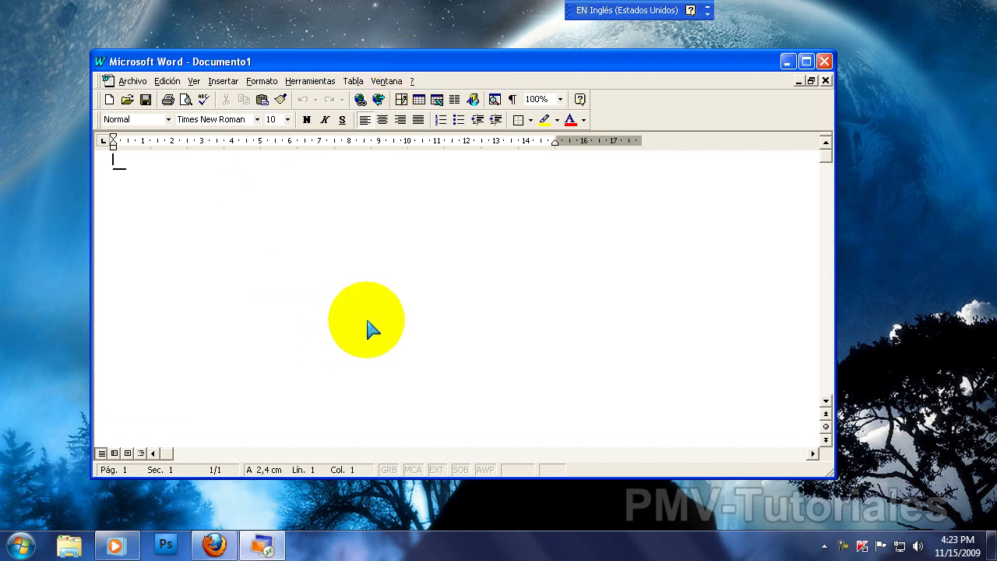
# Move the Windows XP Mode Word window slightly lower on the Windows 7 desktop.
pyautogui.moveTo(267, 543)
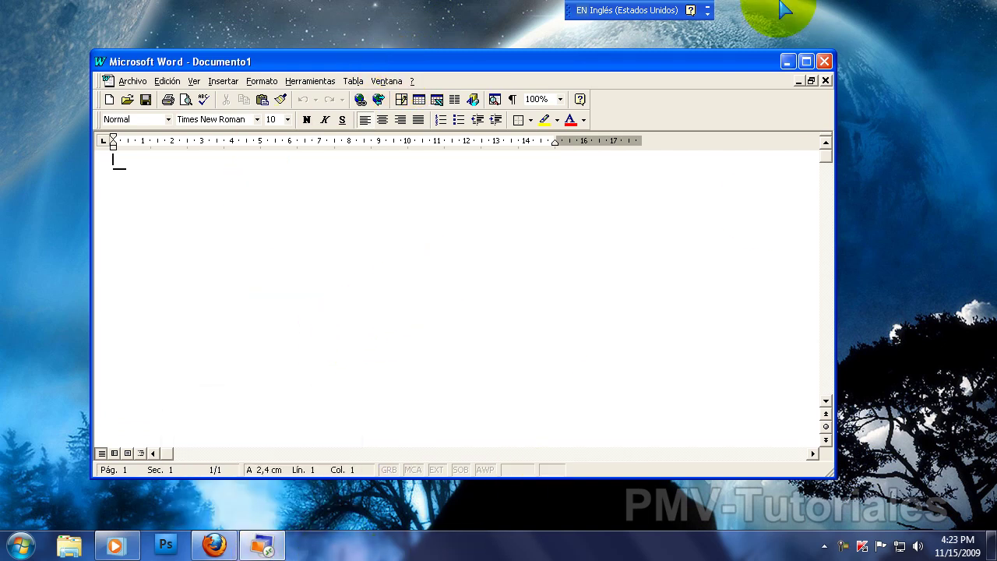
pyautogui.moveTo(345, 66)
pyautogui.mouseDown()
pyautogui.moveTo(349, 93)
pyautogui.moveTo(347, 81)
pyautogui.mouseUp()
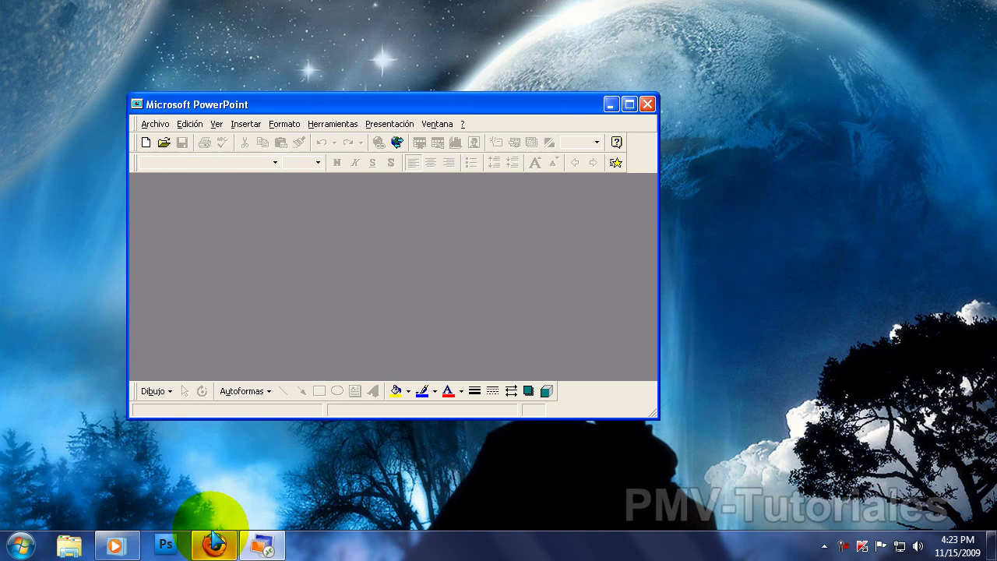
# Open Bloc de notas from Windows 7 and arrange its window beside the Windows XP Mode PowerPoint window.
pyautogui.click(21, 545)
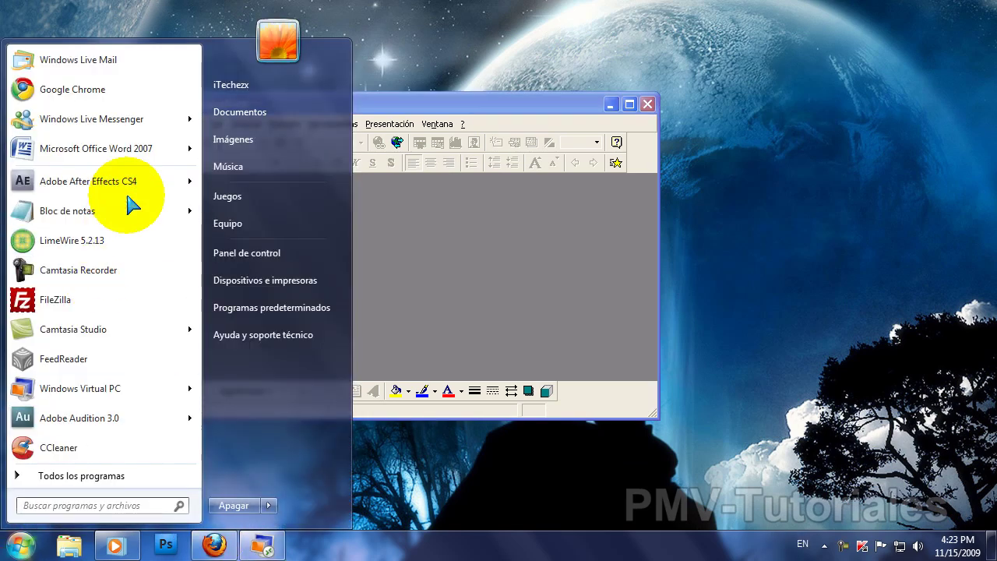
pyautogui.click(104, 206)
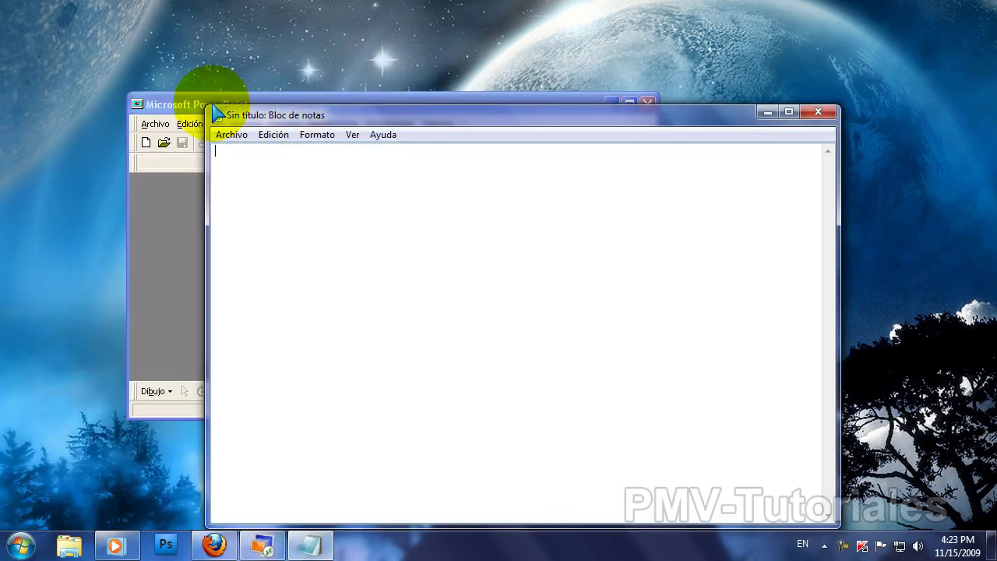
pyautogui.moveTo(304, 117); pyautogui.dragTo(660, 156)
pyautogui.click(436, 234)
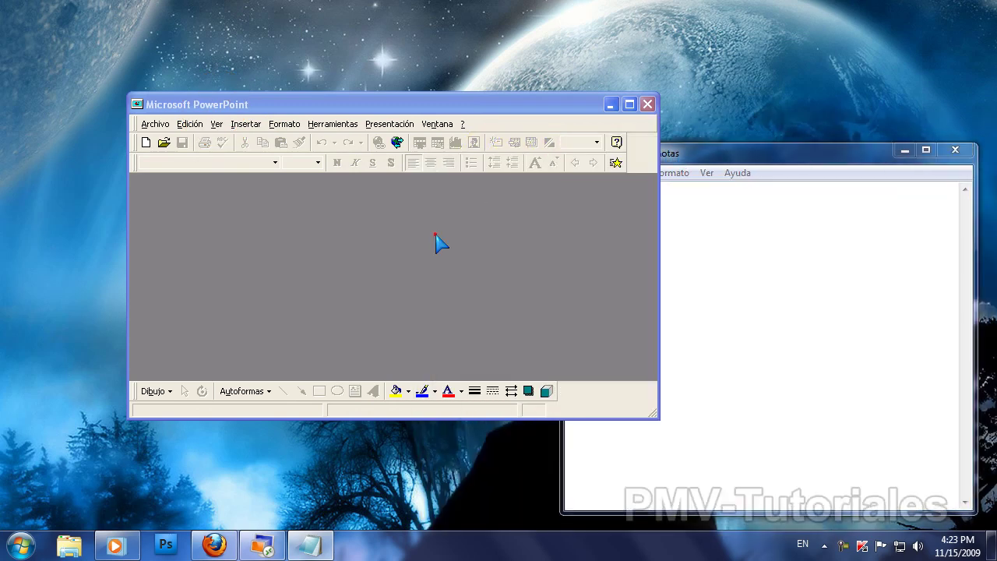
pyautogui.moveTo(287, 104); pyautogui.dragTo(206, 104)
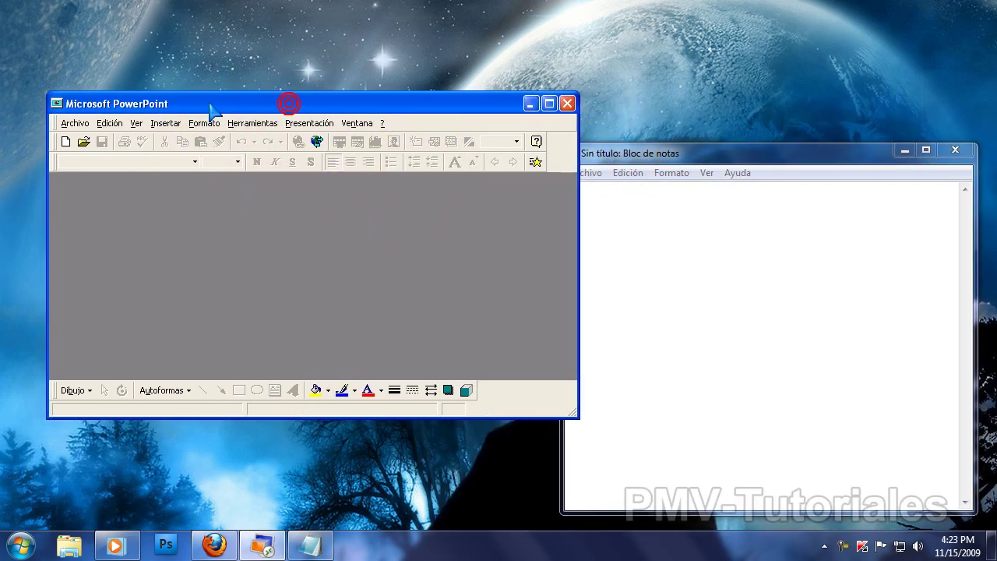
# Bring Bloc de notas to the front, move it slightly up, and close both it and PowerPoint.
pyautogui.click(774, 239)
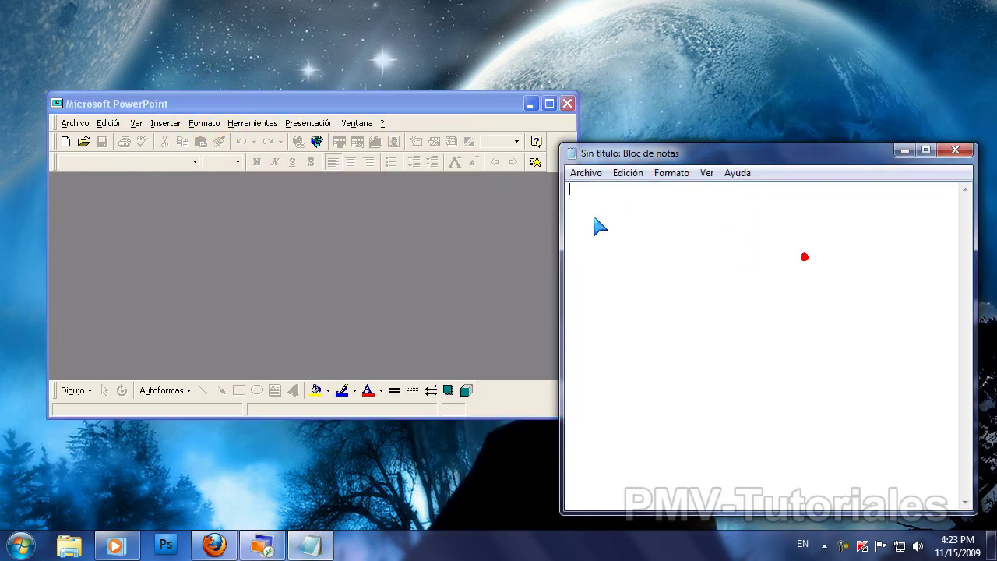
pyautogui.moveTo(792, 153); pyautogui.dragTo(767, 127)
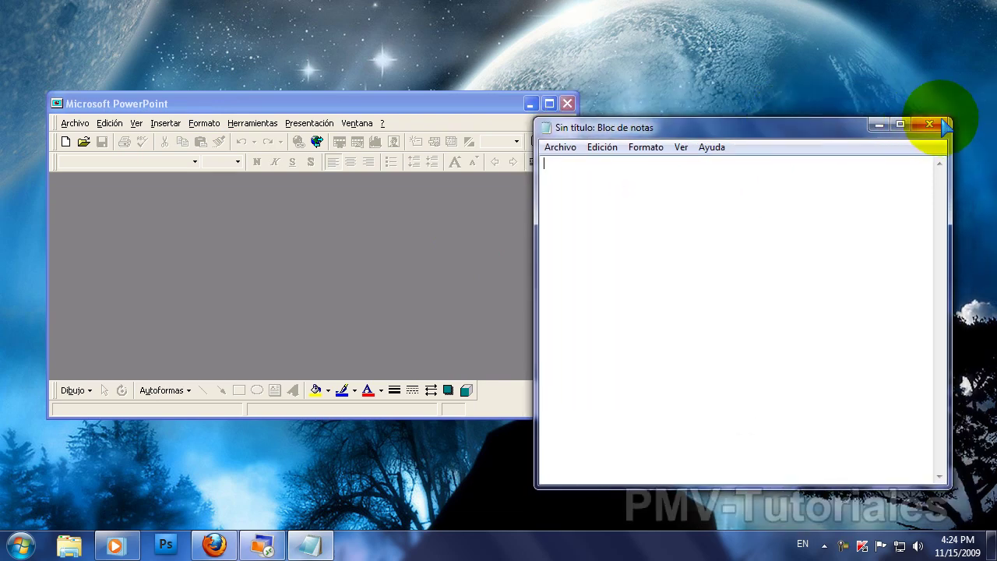
pyautogui.click(936, 126)
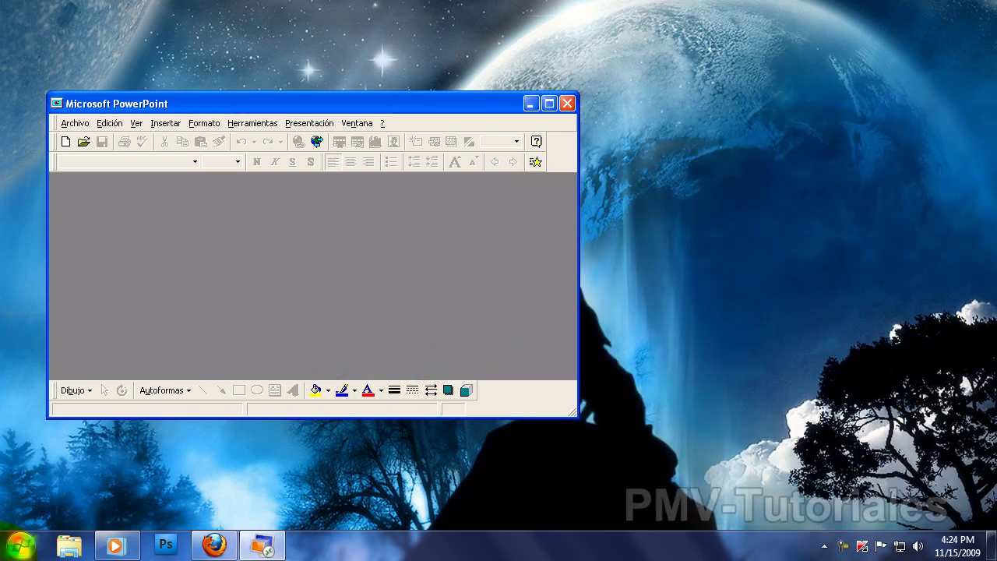
pyautogui.click(567, 103)
# Pin the Windows XP Mode version of Microsoft Word to the Windows 7 taskbar.
pyautogui.click(21, 545)
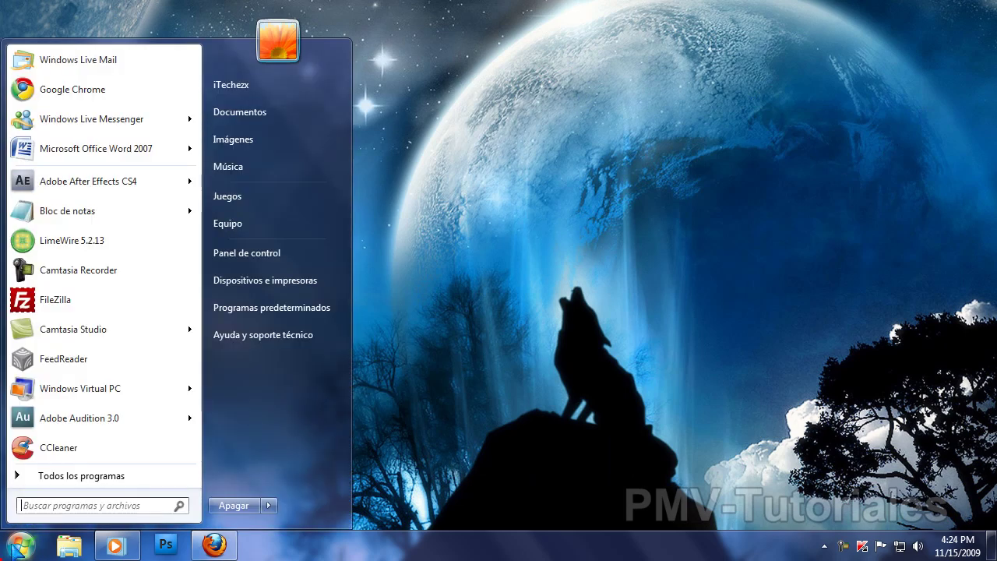
pyautogui.click(81, 471)
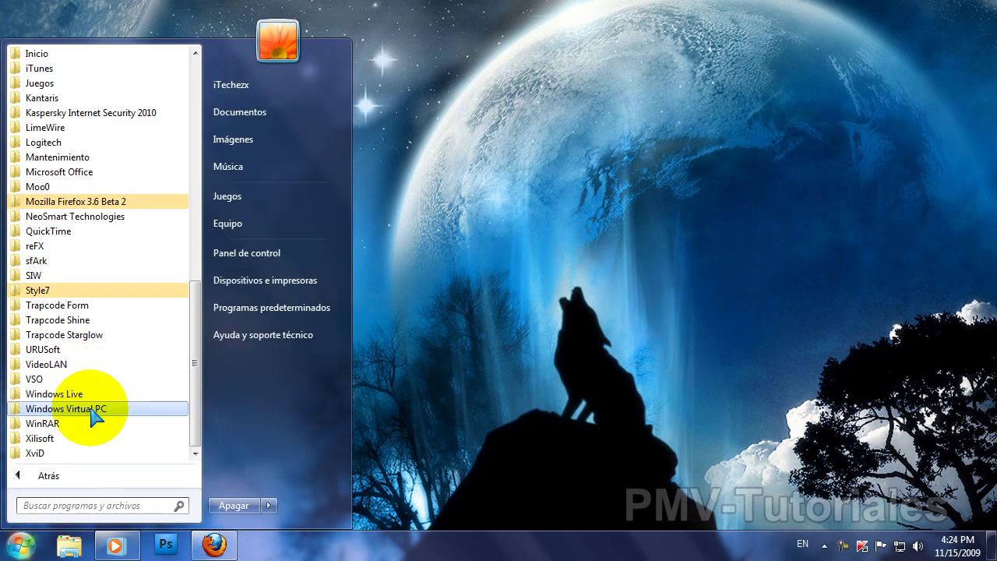
pyautogui.click(95, 408)
pyautogui.click(91, 410)
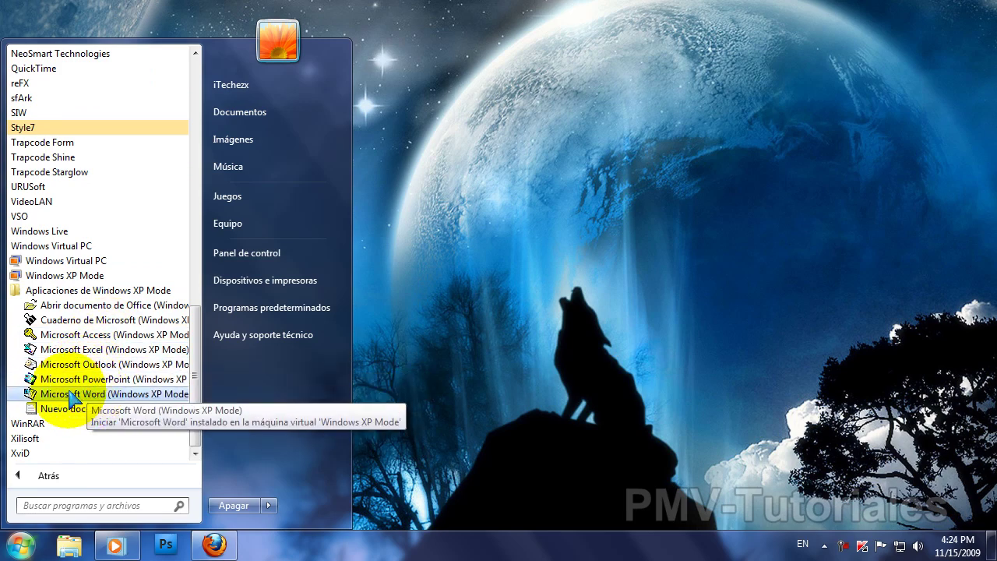
pyautogui.rightClick(70, 395)
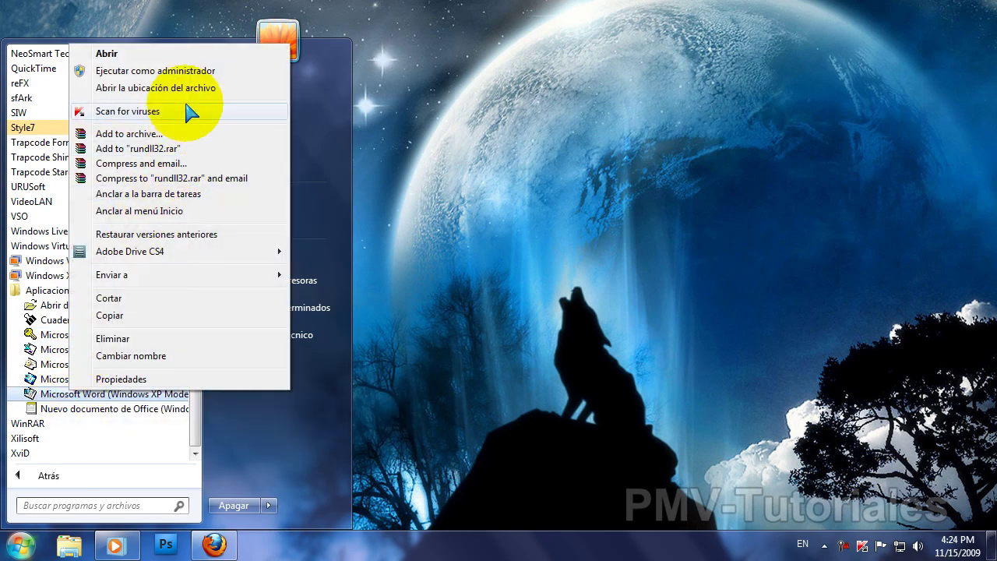
pyautogui.moveTo(35, 393); pyautogui.dragTo(261, 554)
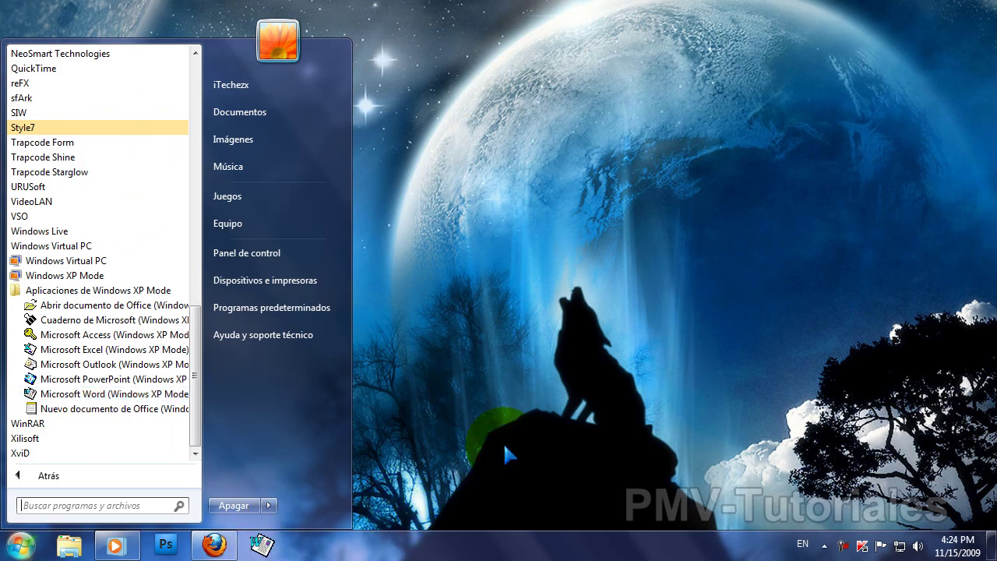
pyautogui.click(503, 441)
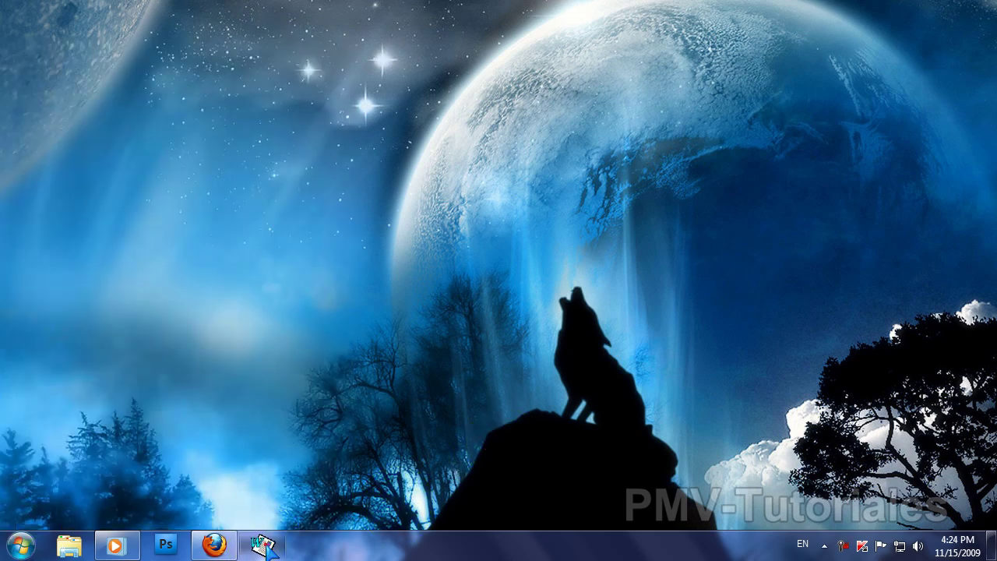
# Launch Microsoft Word from its pinned taskbar shortcut and close it again.
pyautogui.click(355, 364)
pyautogui.click(484, 294)
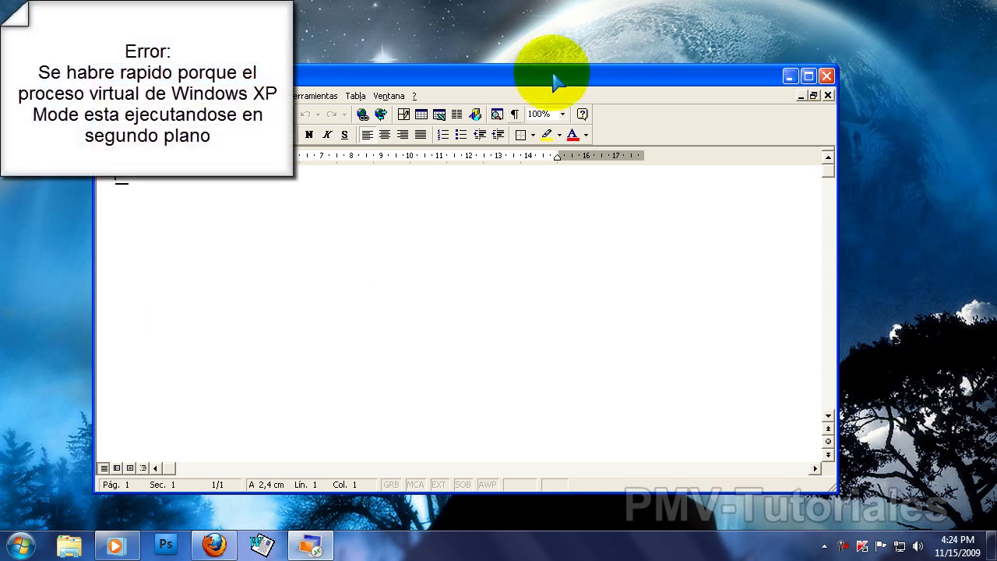
pyautogui.click(827, 76)
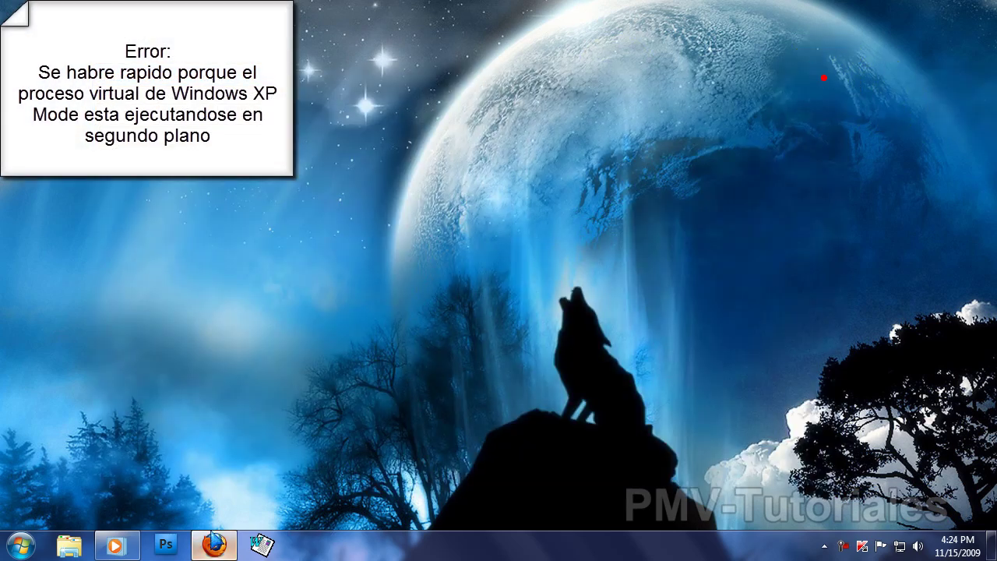
# Switch to Firefox and select Ultimate 64-bit as the Windows 7 edition on the Download Windows XP Mode page.
pyautogui.click(212, 545)
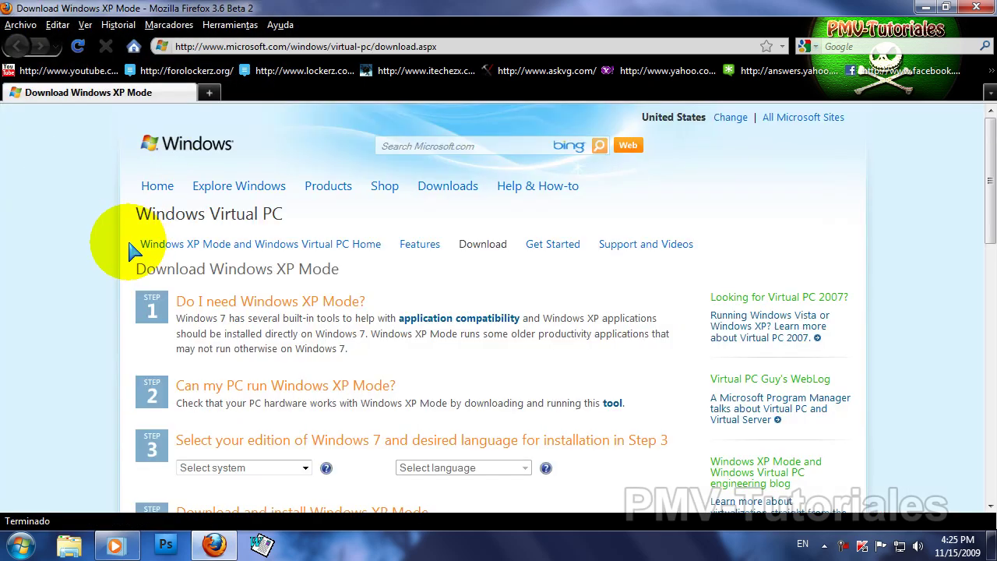
pyautogui.scroll(-3, 122, 244)
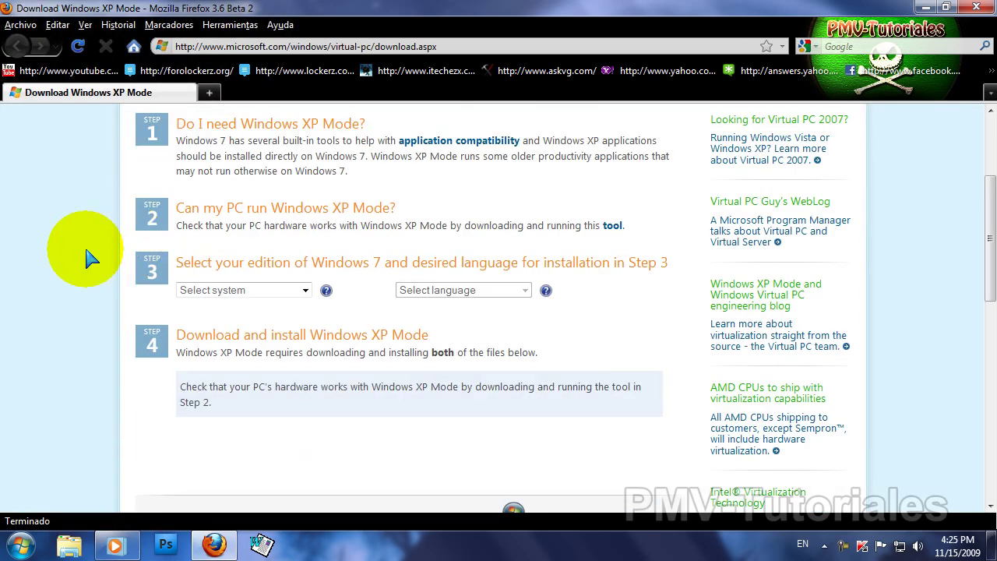
pyautogui.click(211, 289)
pyautogui.click(211, 318)
pyautogui.scroll(-2, 207, 284)
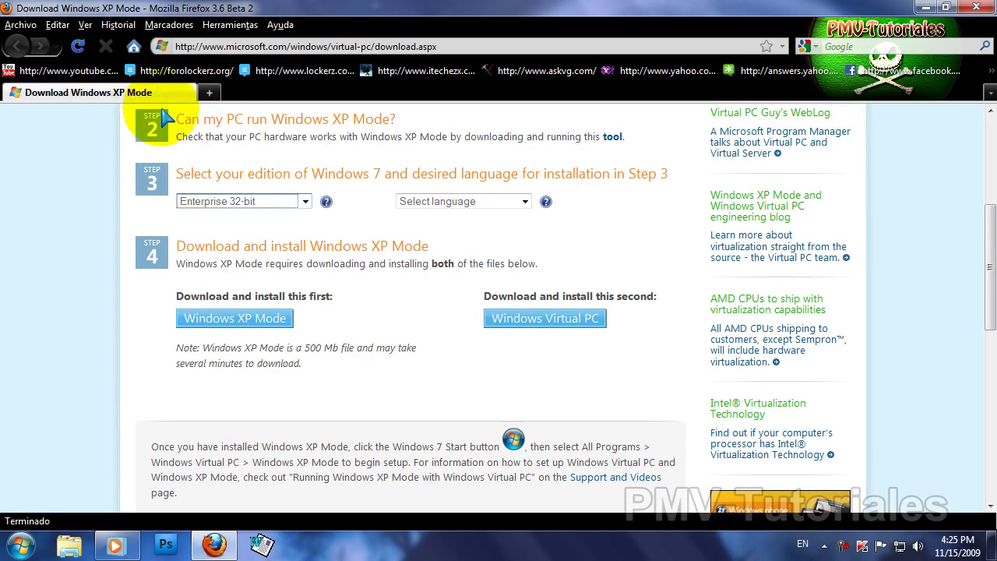
pyautogui.click(233, 200)
pyautogui.click(212, 328)
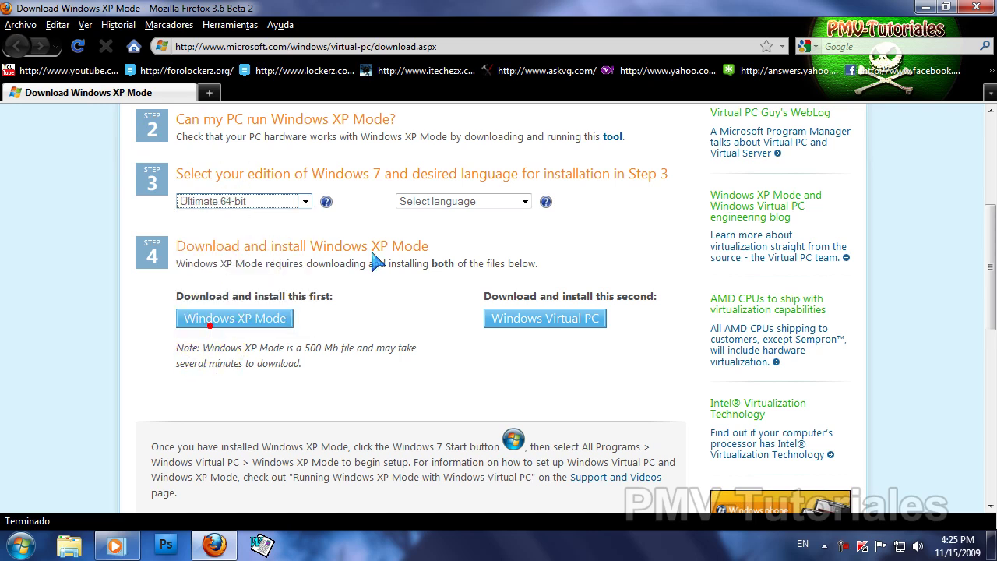
# Choose an installation language for the Windows XP Mode download.
pyautogui.click(452, 200)
pyautogui.scroll(-8, 444, 441)
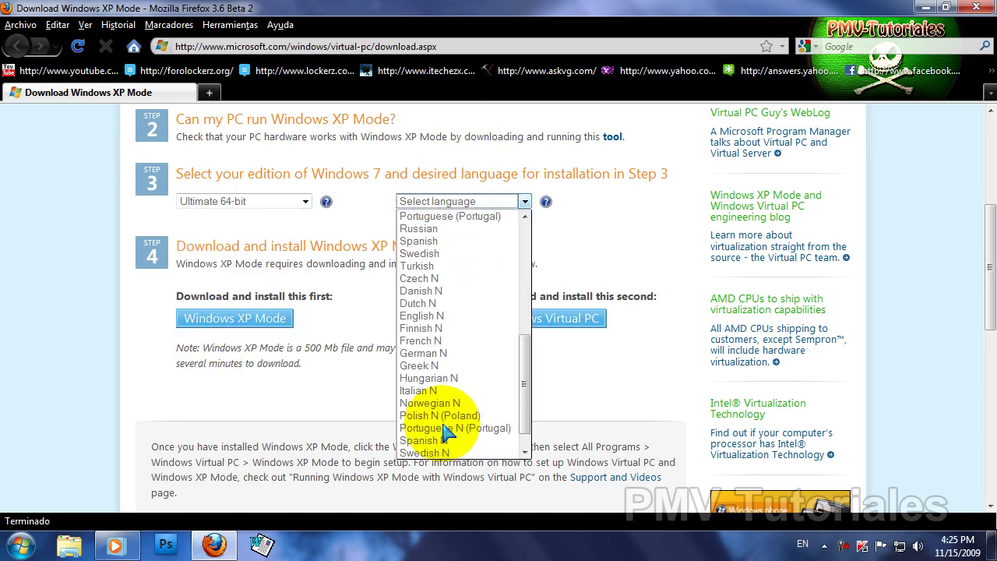
pyautogui.click(441, 415)
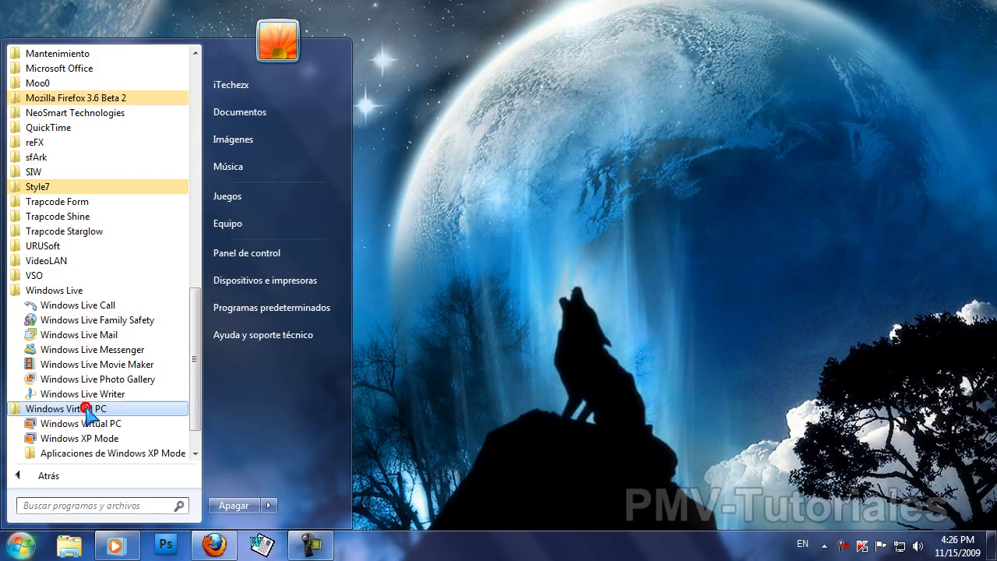
# Launch the Windows XP Mode version of Microsoft Excel and dismiss the Office Assistant with Comenzar a utilizar Microsoft Excel.
pyautogui.click(74, 418)
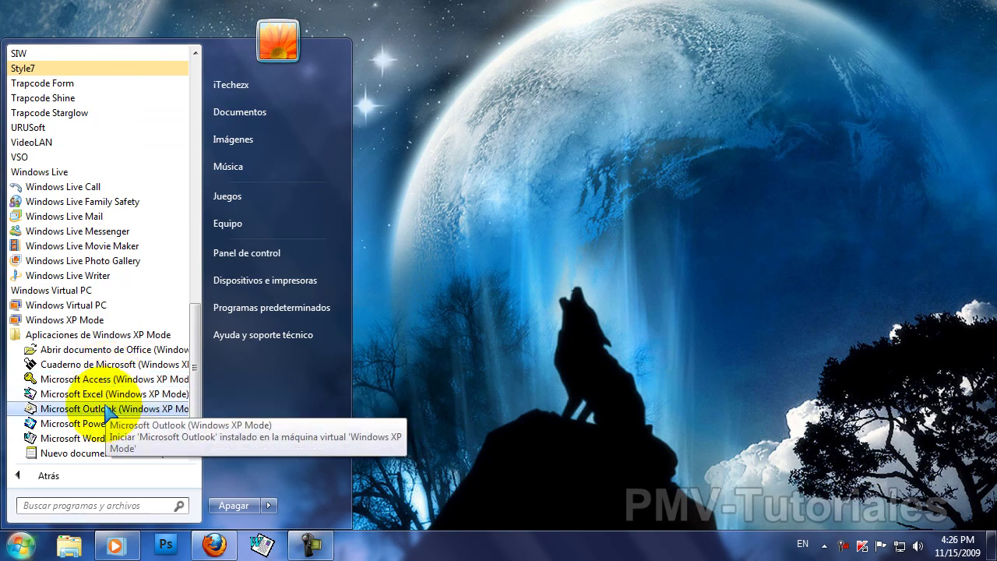
pyautogui.click(99, 395)
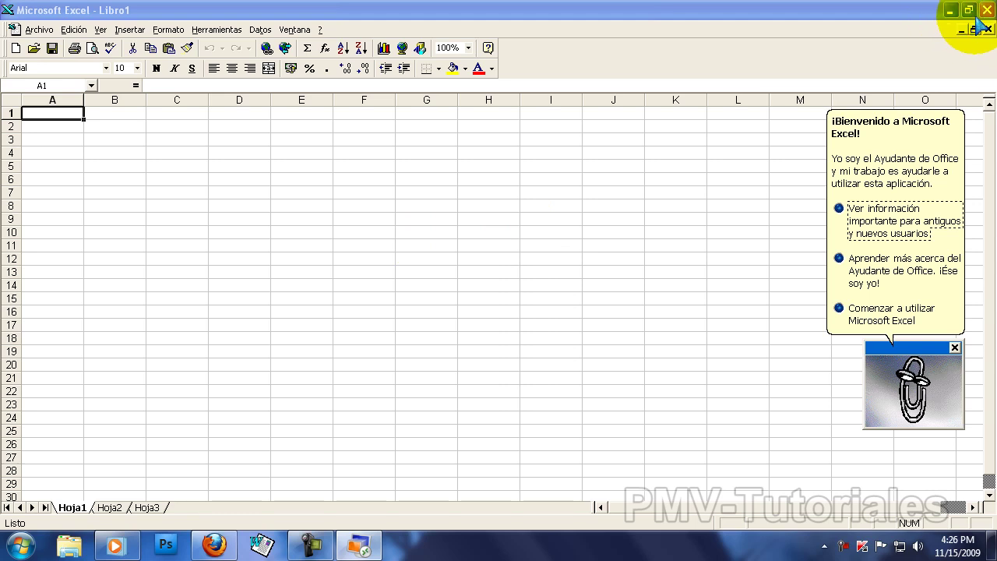
pyautogui.click(878, 309)
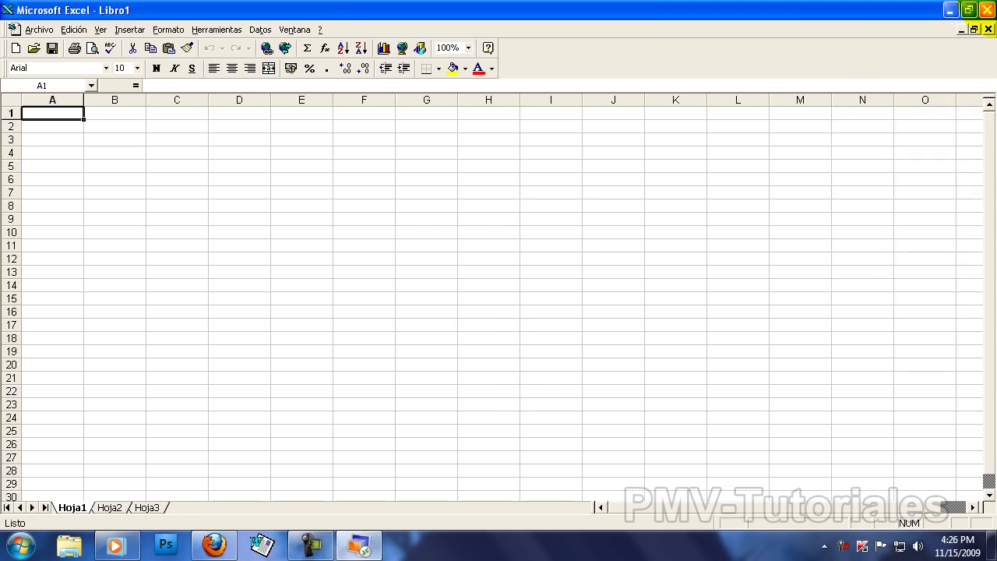